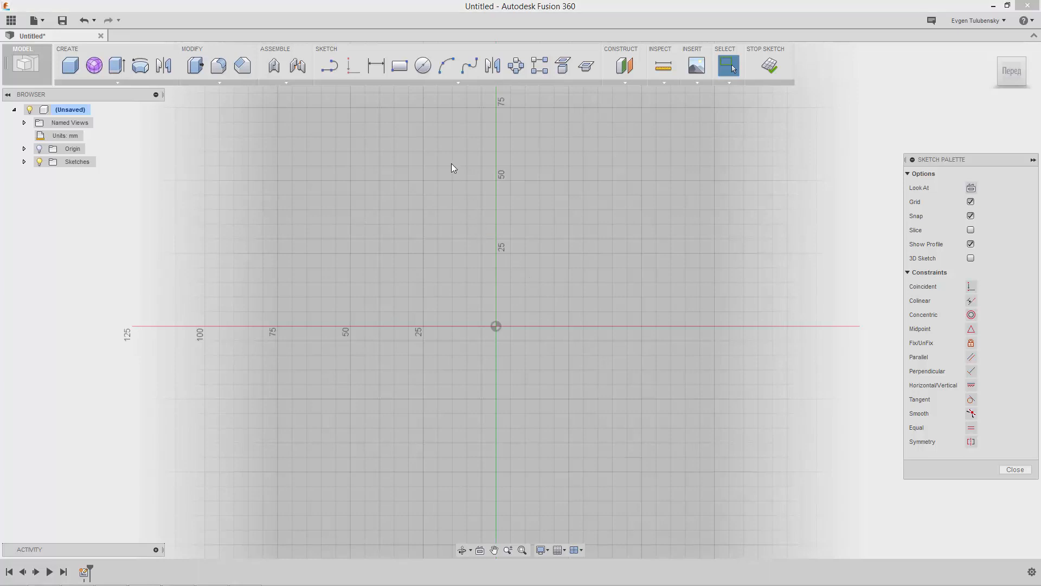
# Step: Sketch a center-diameter circle just left of the vertical axis, centred above the horizontal axis and reaching nearly to the origin
pyautogui.click(456, 82)
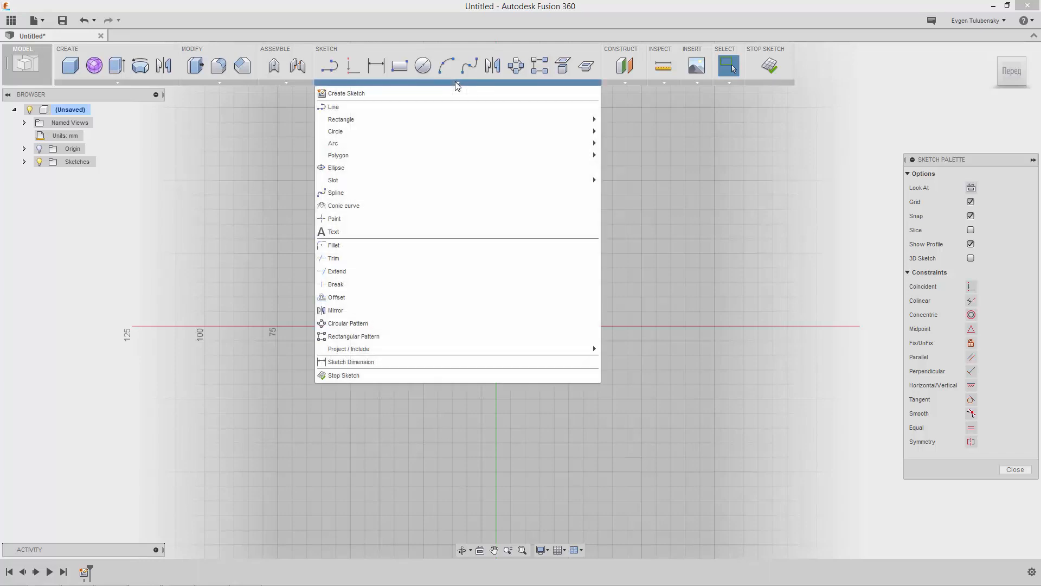
pyautogui.moveTo(571, 131)
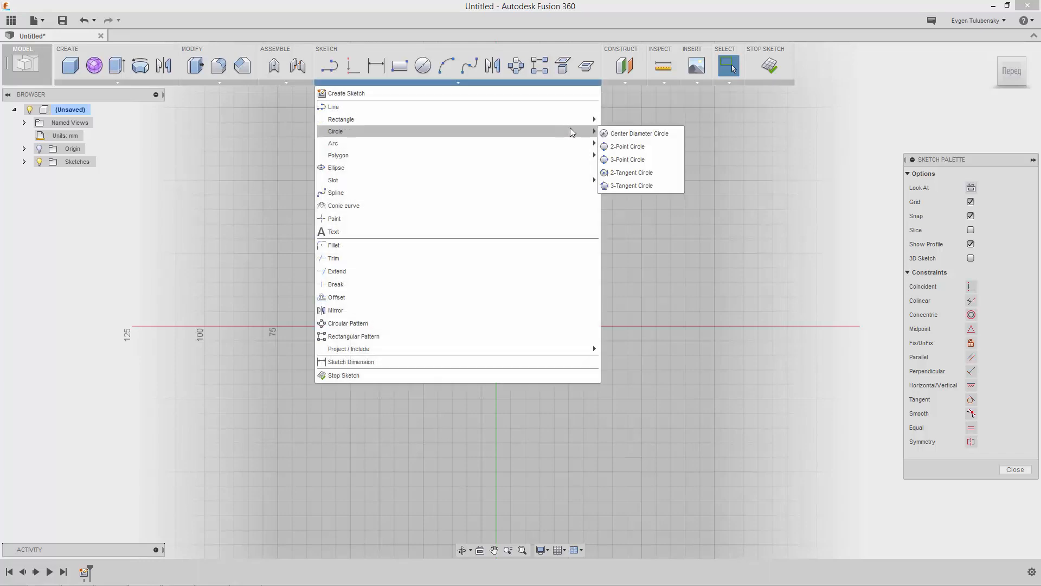
pyautogui.click(626, 133)
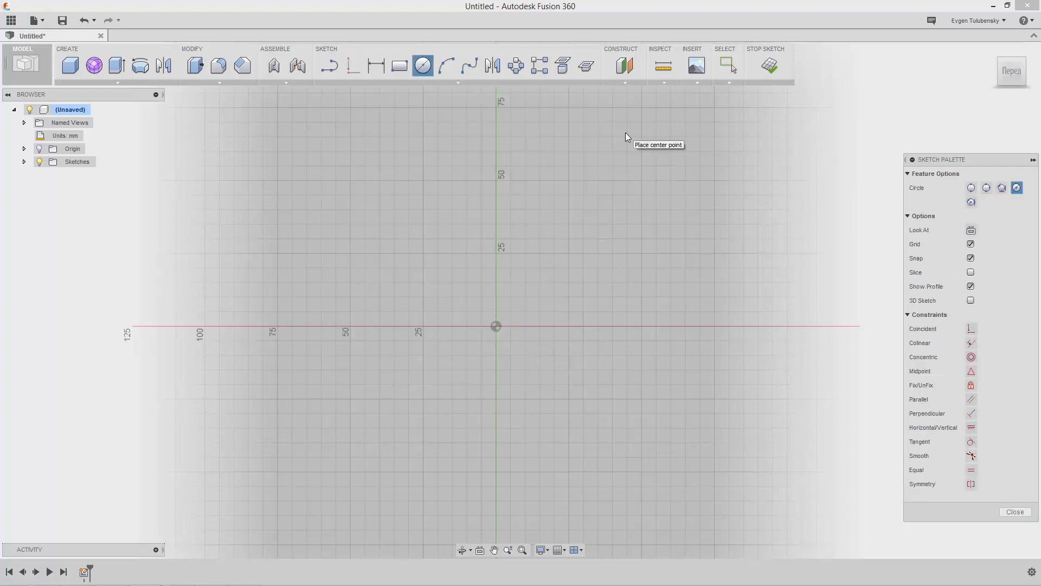
pyautogui.click(397, 289)
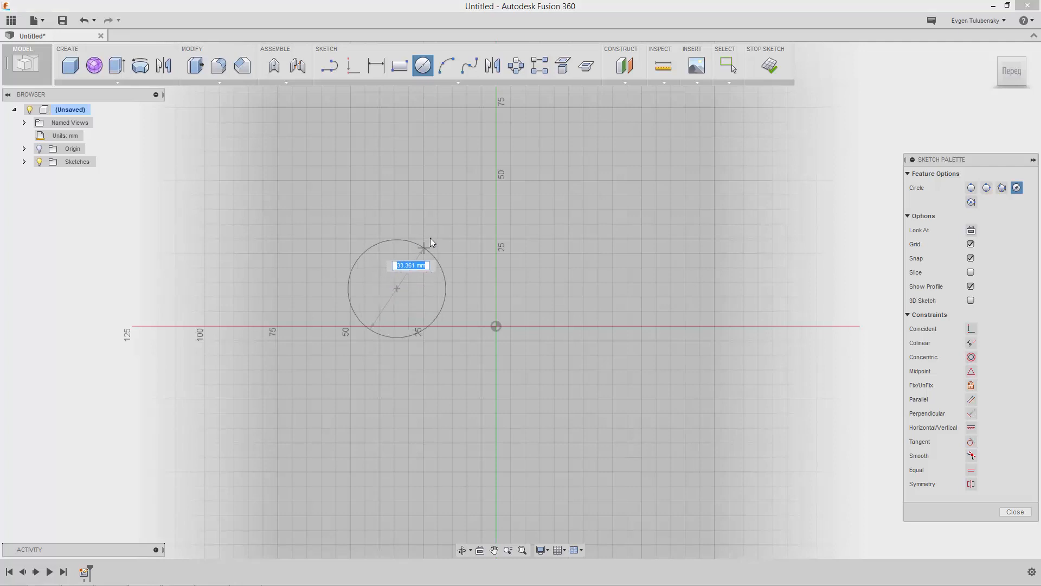
pyautogui.click(447, 207)
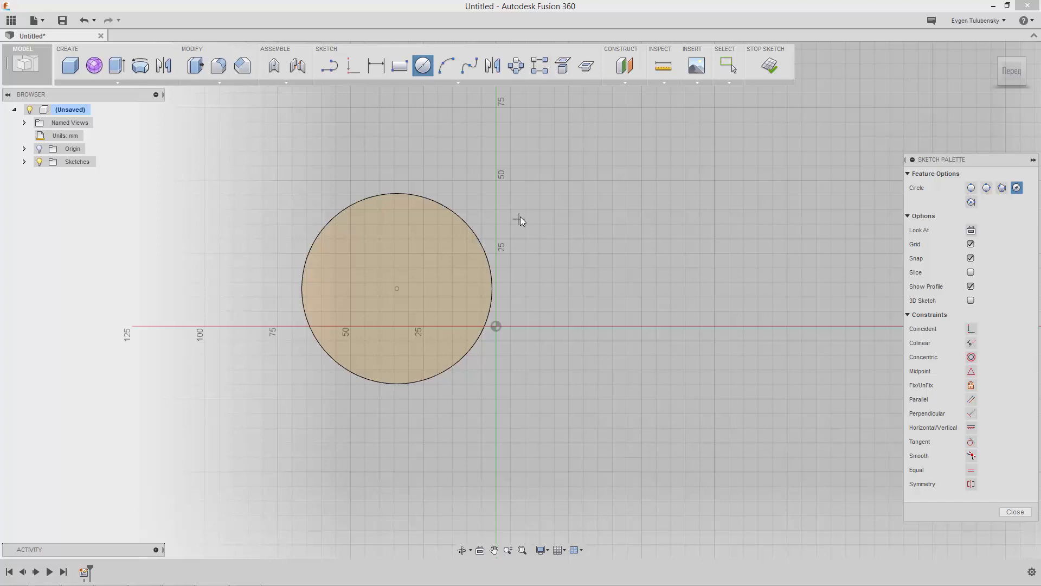
# Step: Sketch a wide two-point rectangle to the right of the circle and the vertical axis, straddling the horizontal axis
pyautogui.click(486, 84)
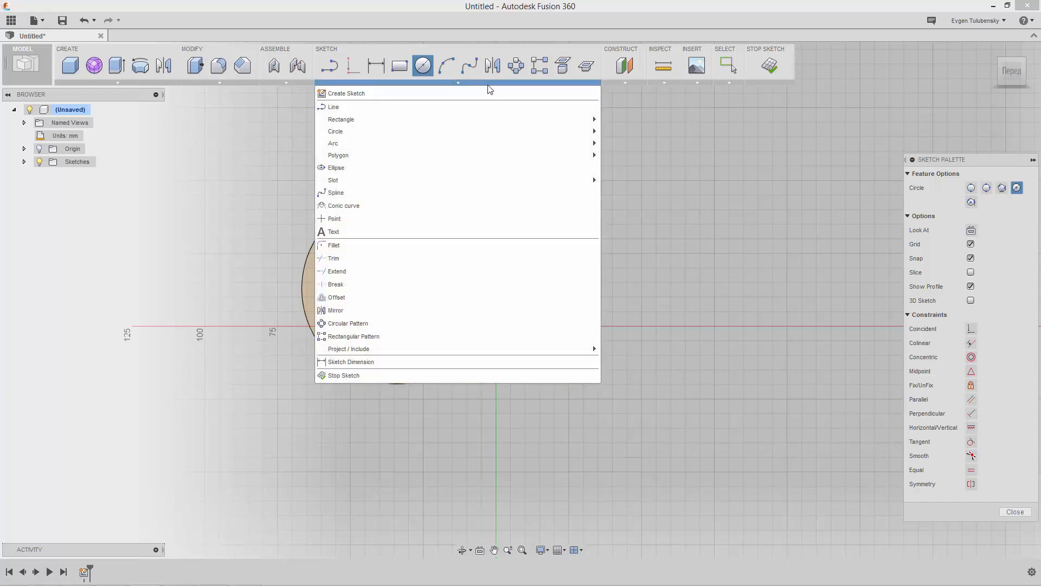
pyautogui.moveTo(564, 119)
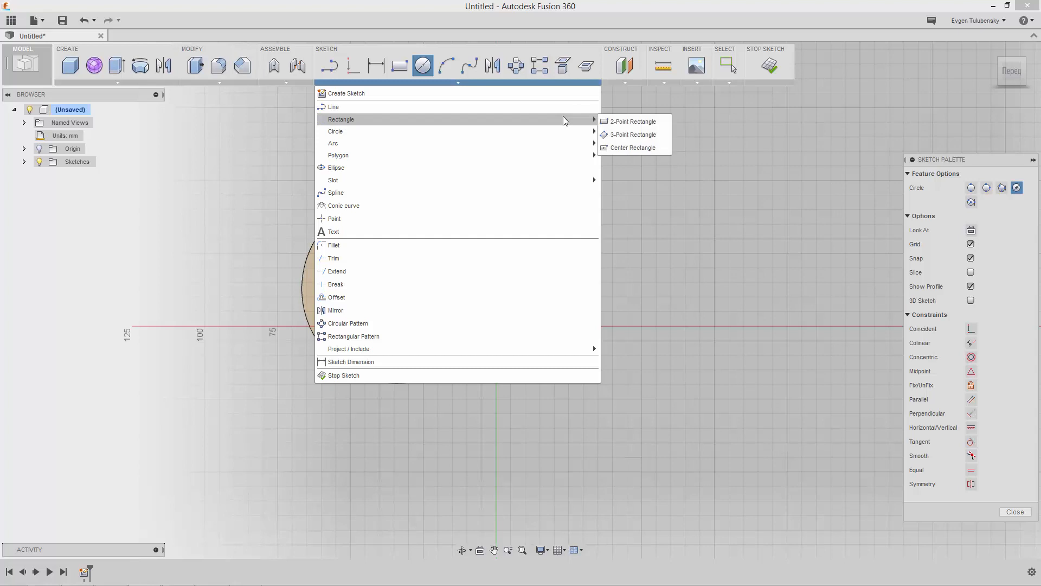
pyautogui.click(615, 121)
pyautogui.scroll(-1, 615, 150)
pyautogui.scroll(-5, 563, 165)
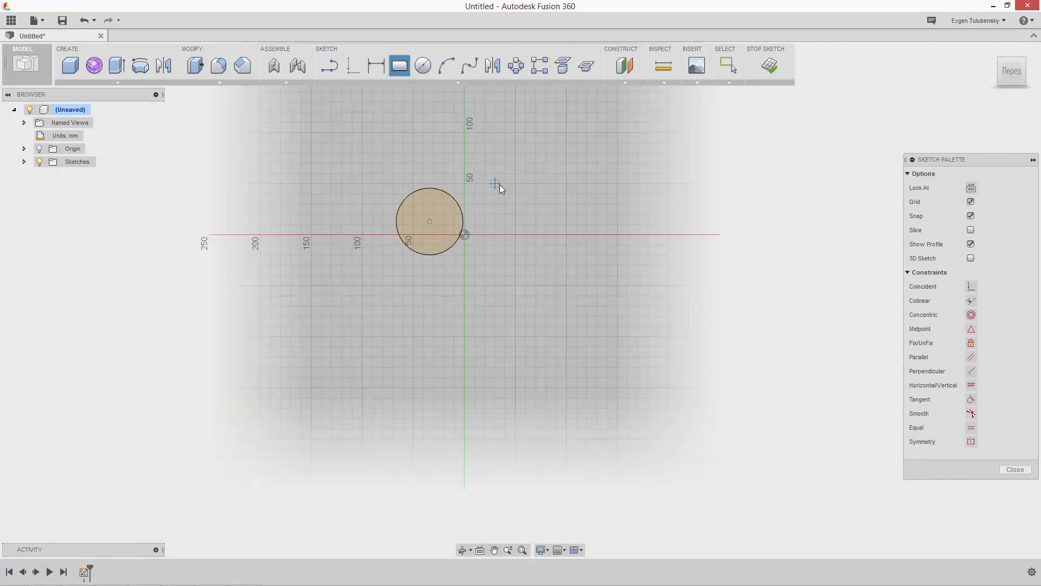
pyautogui.click(500, 185)
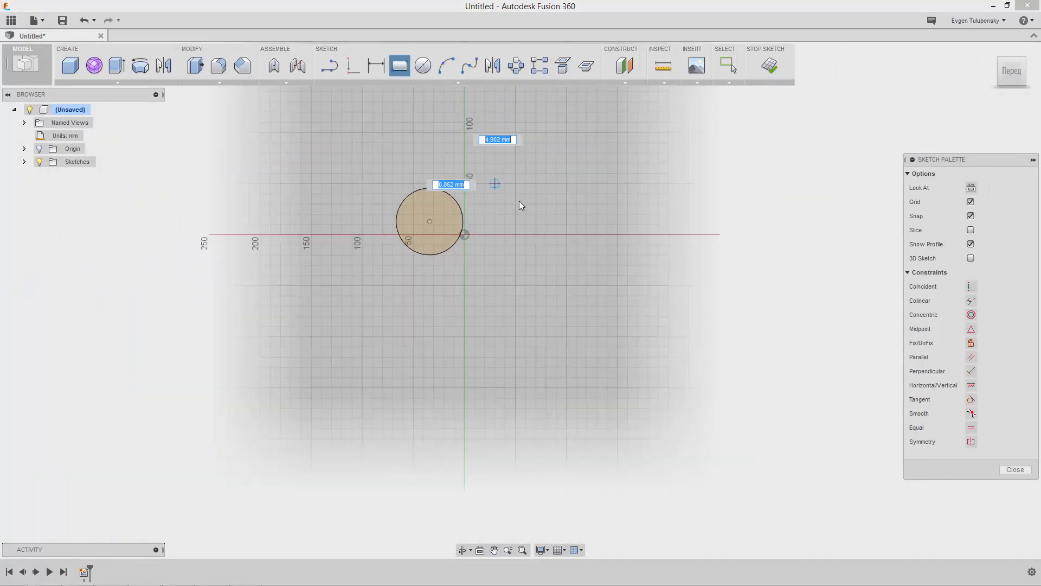
pyautogui.click(688, 275)
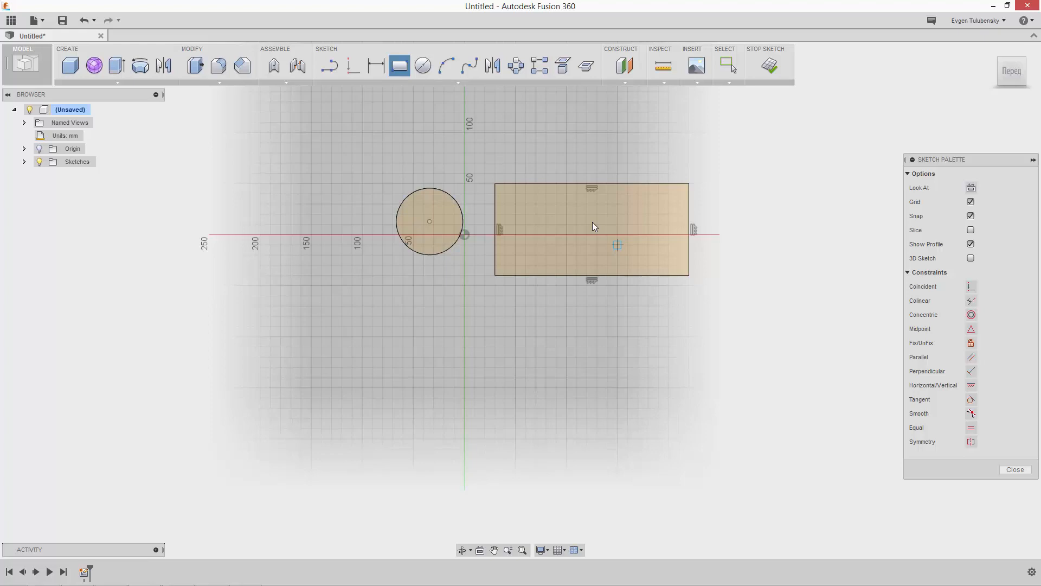
pyautogui.press('Escape')
# Step: Sketch a diagonal center-to-center slot about 38 mm wide above the circle, rising from lower left to upper right
pyautogui.scroll(5, 581, 135)
pyautogui.moveTo(374, 179)
pyautogui.mouseDown(button='middle')
pyautogui.moveTo(530, 230)
pyautogui.moveTo(540, 268)
pyautogui.mouseUp(button='middle')
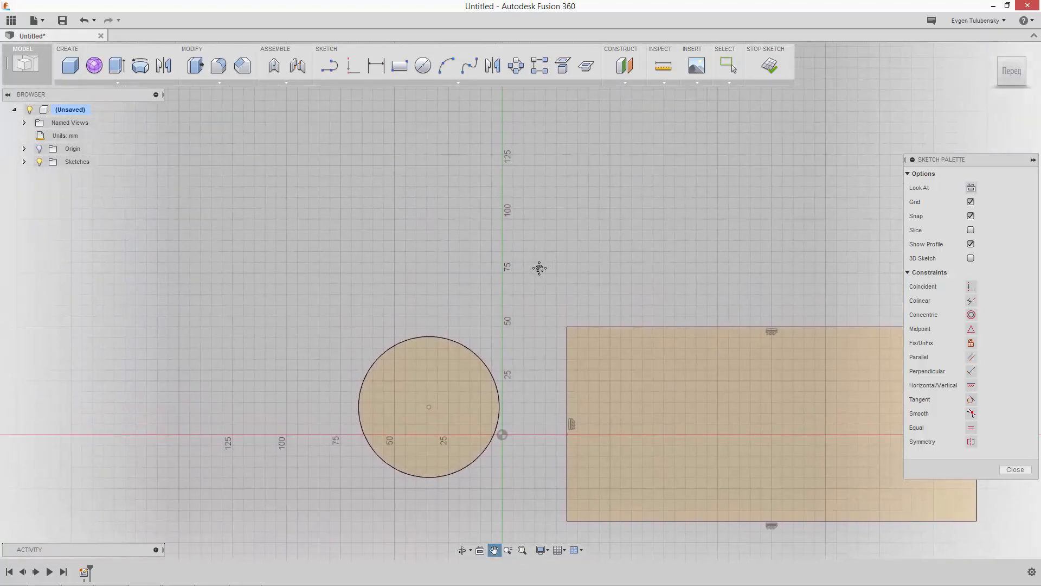
pyautogui.click(464, 84)
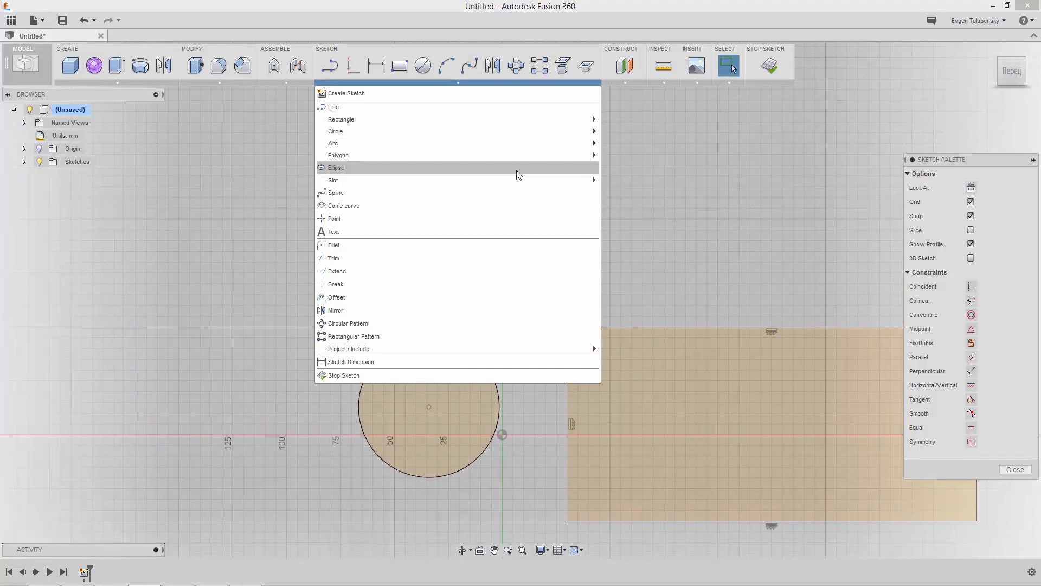
pyautogui.moveTo(526, 180)
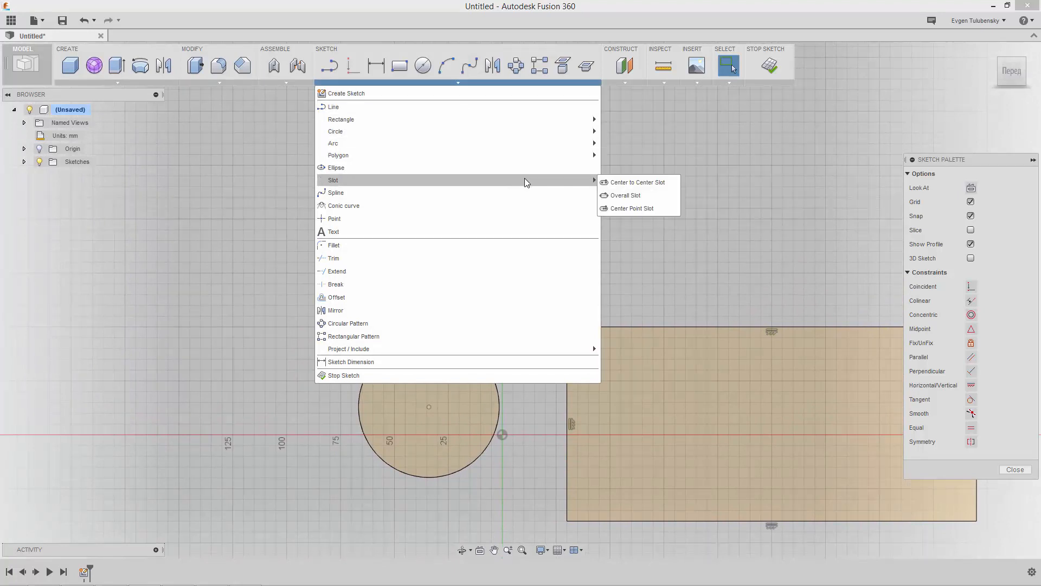
pyautogui.click(619, 183)
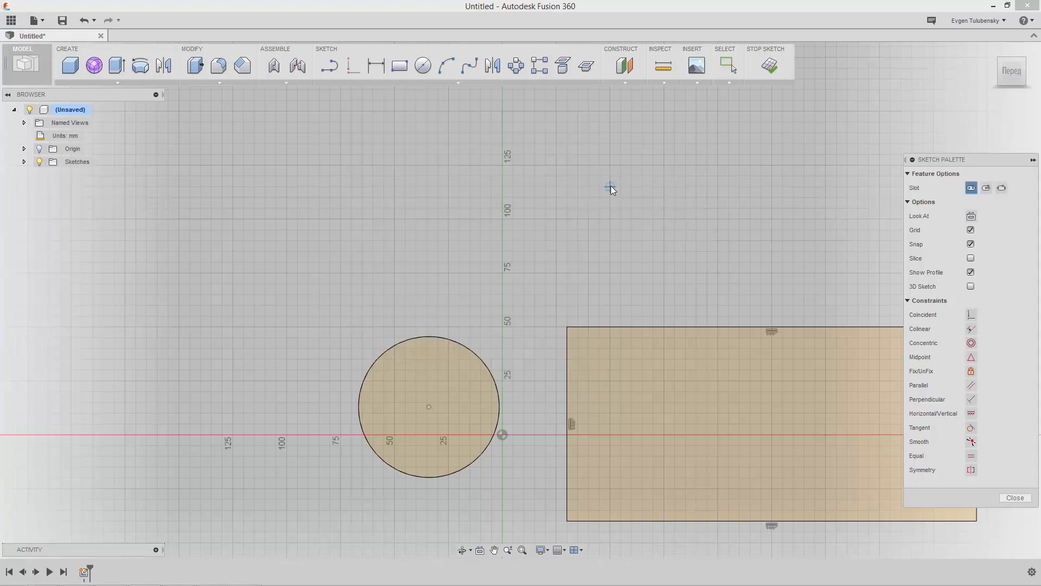
pyautogui.click(211, 347)
pyautogui.click(254, 335)
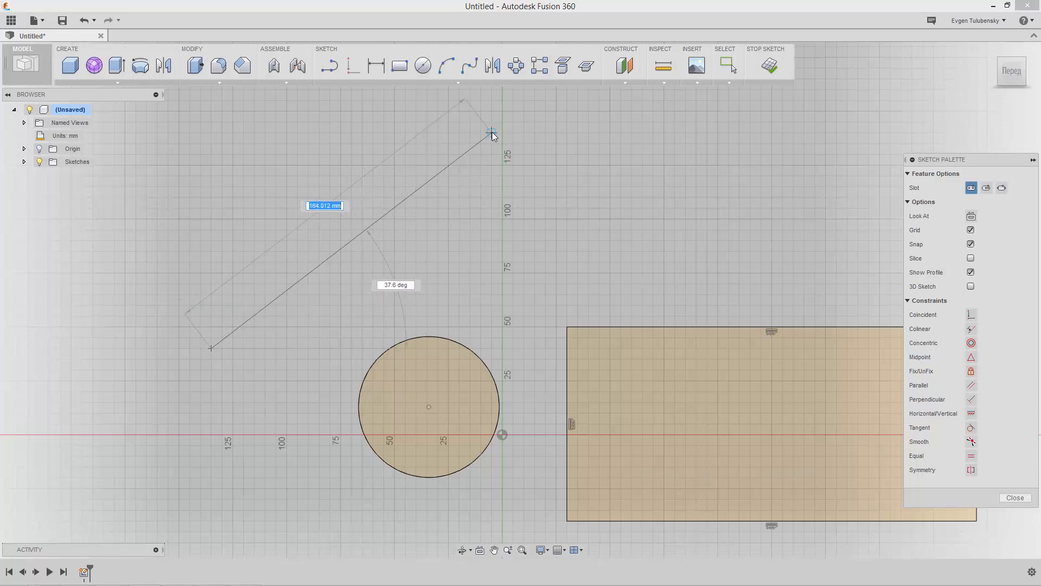
pyautogui.click(526, 126)
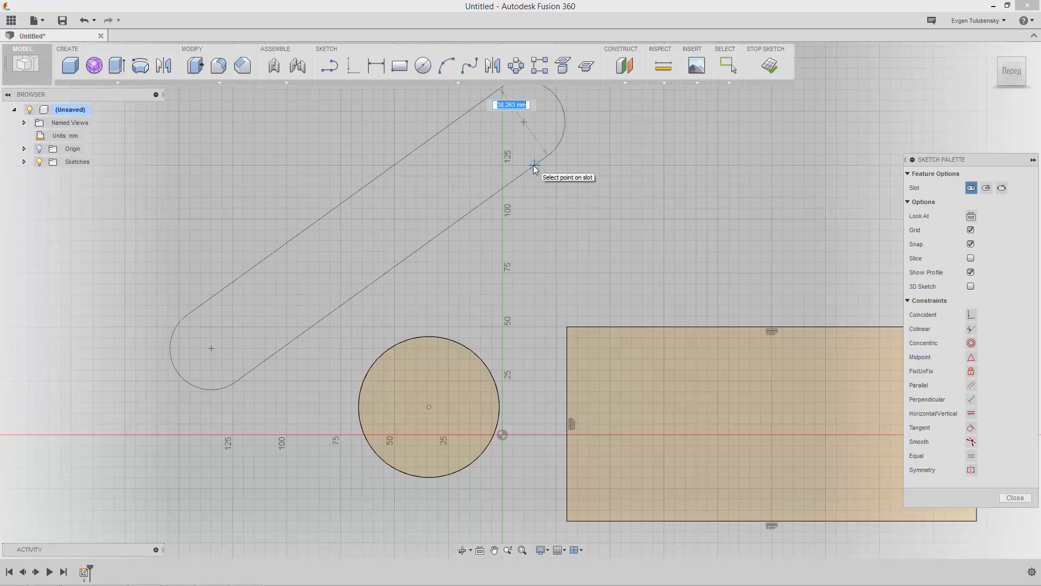
pyautogui.click(534, 165)
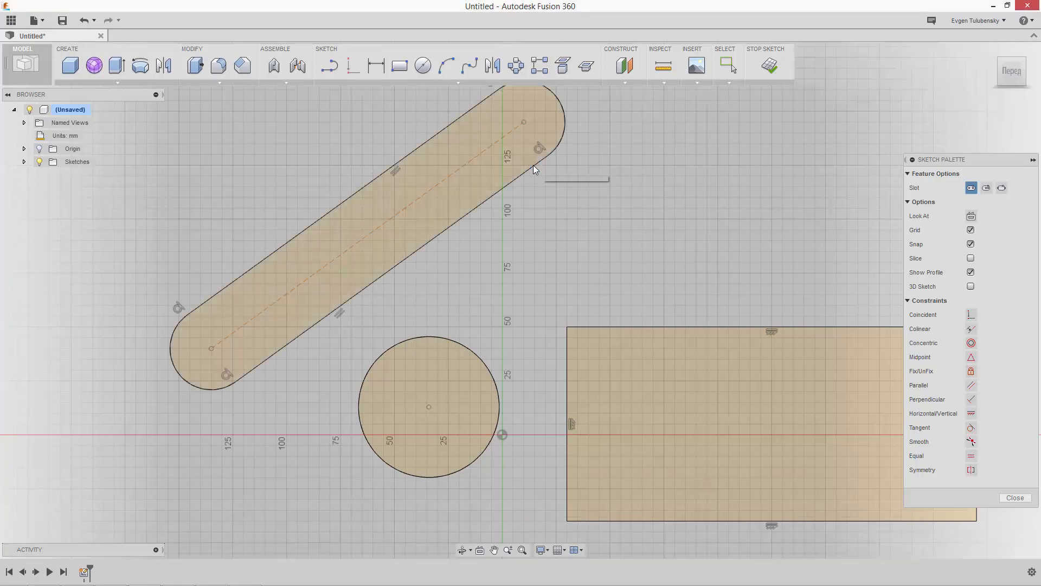
pyautogui.rightClick(581, 173)
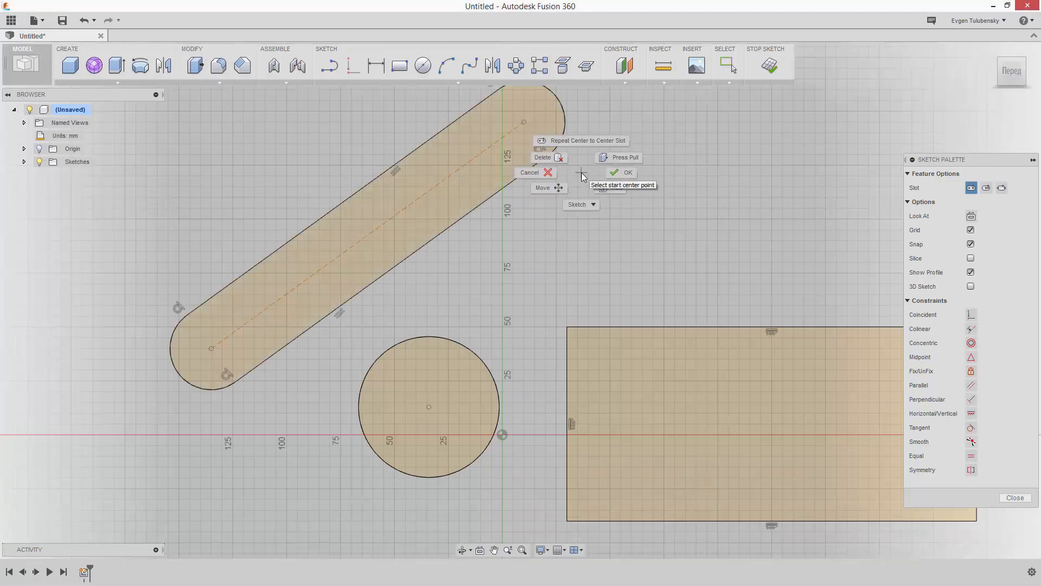
pyautogui.click(609, 175)
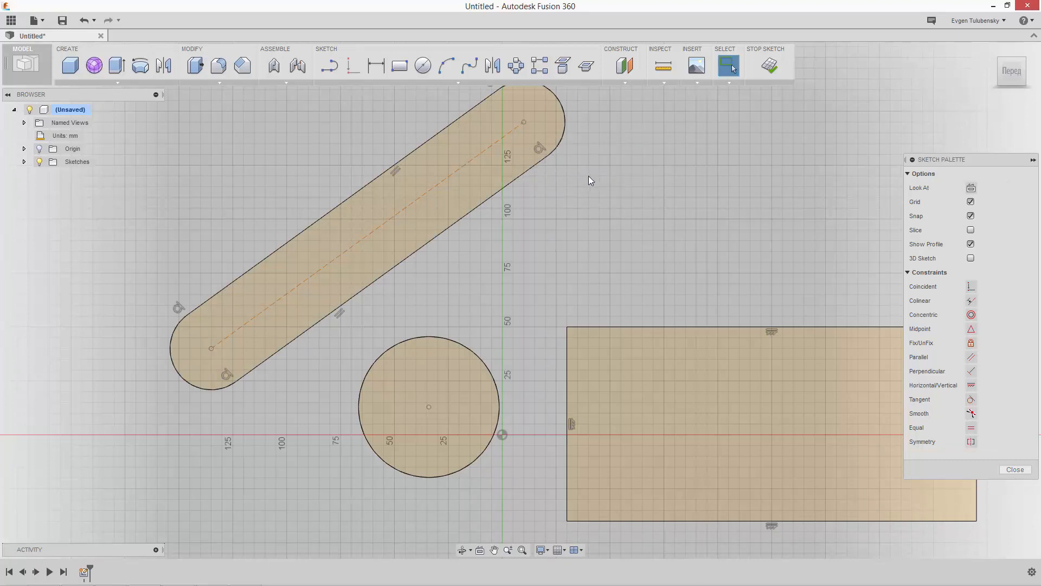
# Step: Apply a Horizontal/Vertical constraint to the lower straight edge of the diagonal slot
pyautogui.moveTo(586, 177)
pyautogui.mouseDown(button='middle')
pyautogui.moveTo(609, 221)
pyautogui.moveTo(630, 229)
pyautogui.mouseUp(button='middle')
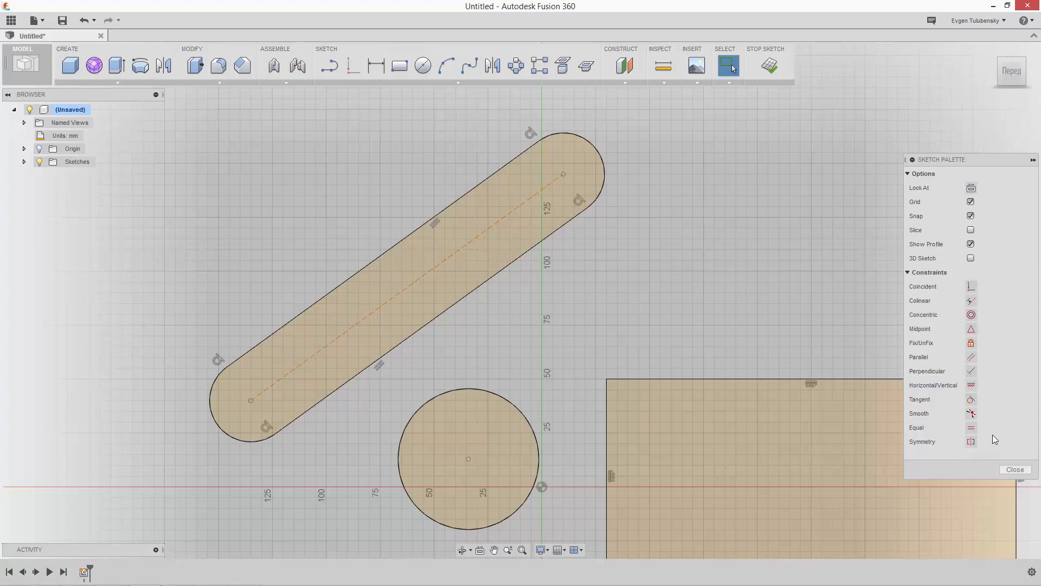
pyautogui.click(971, 386)
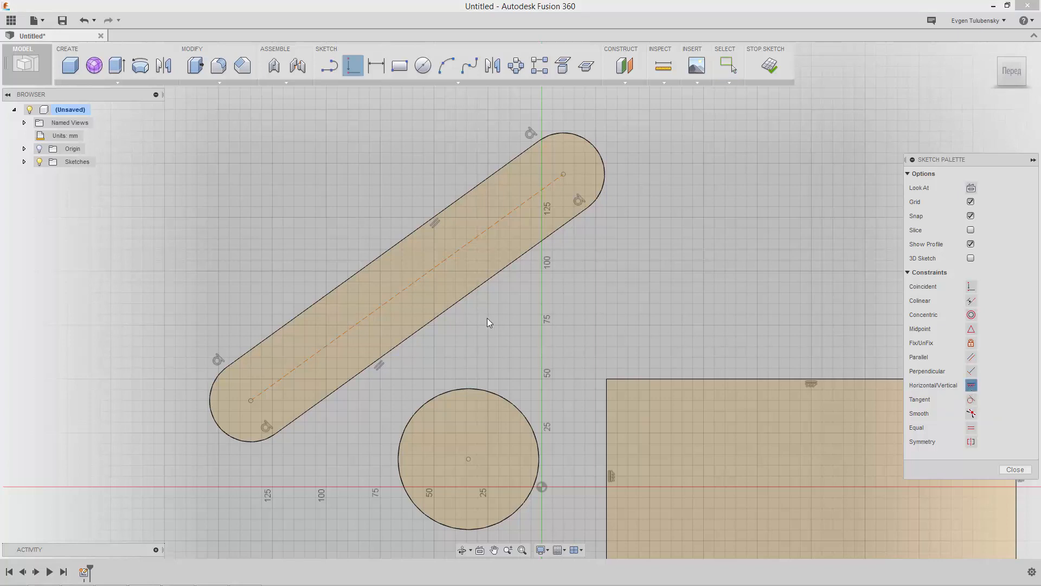
pyautogui.click(451, 306)
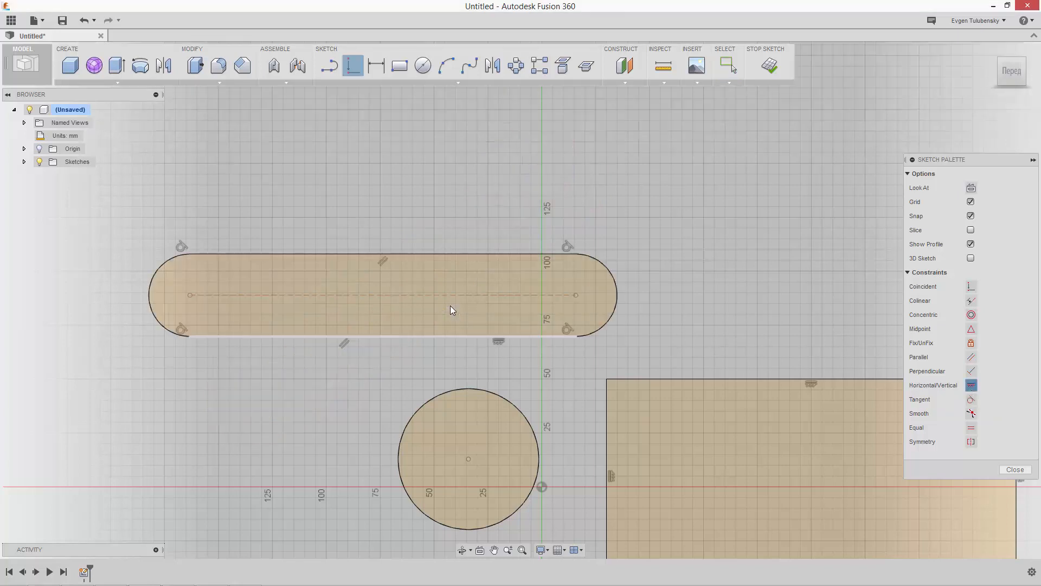
pyautogui.rightClick(656, 301)
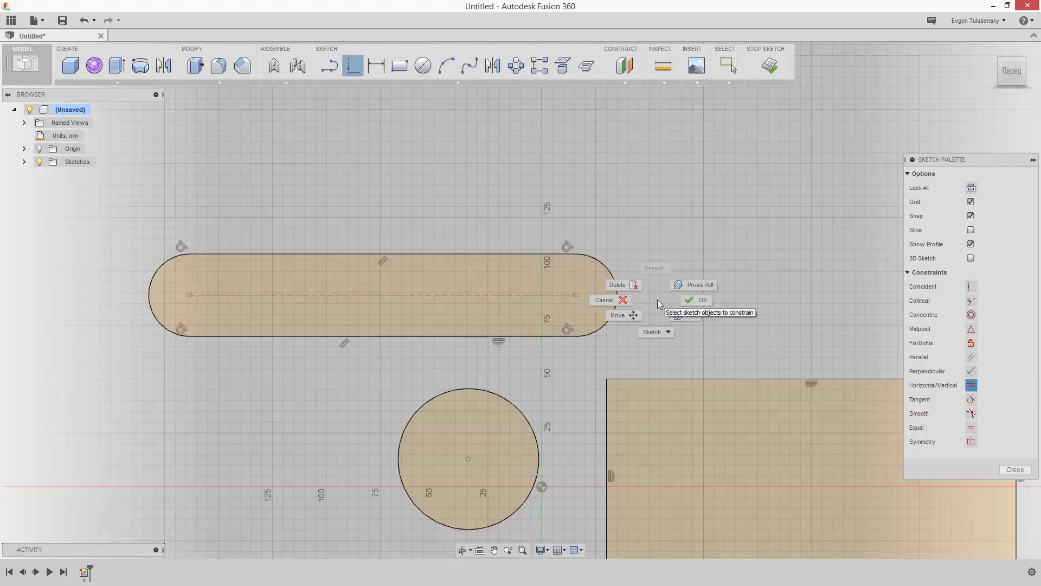
pyautogui.click(685, 301)
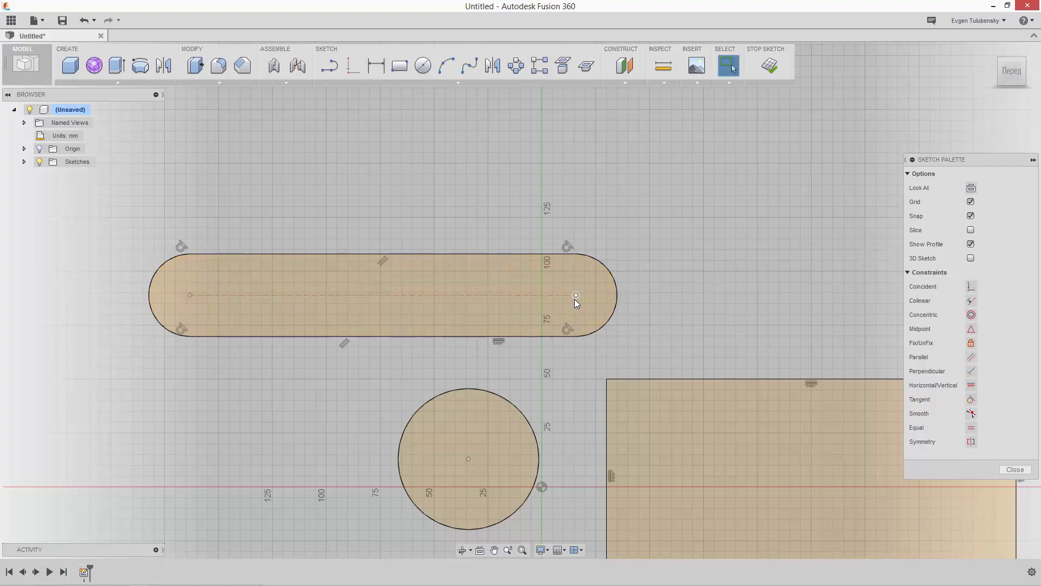
# Step: Reshape the slot freehand by moving its upper edge and both end centre points, making it narrower with centres about 172 mm apart
pyautogui.click(521, 253)
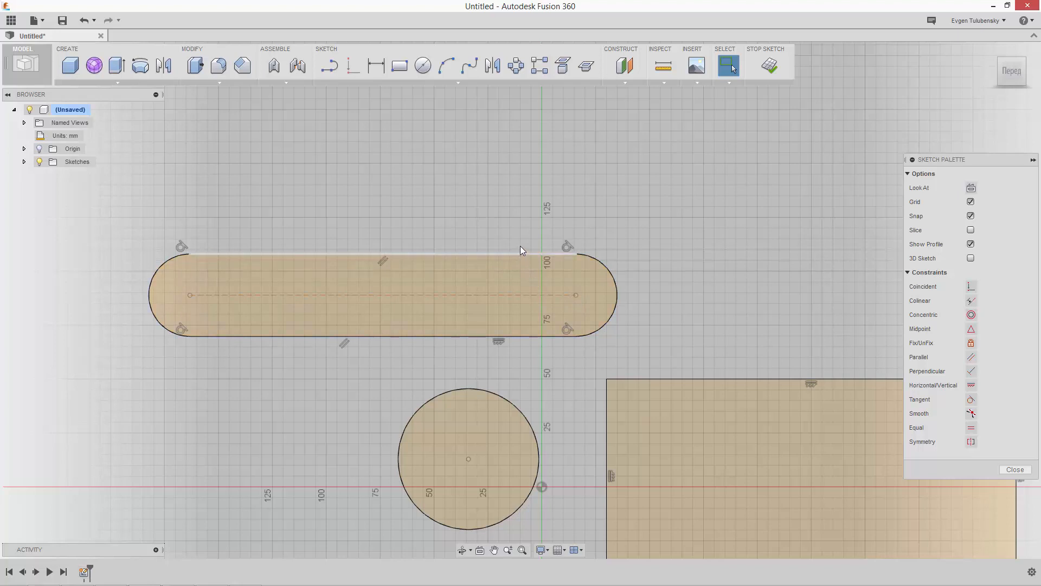
pyautogui.press('o')
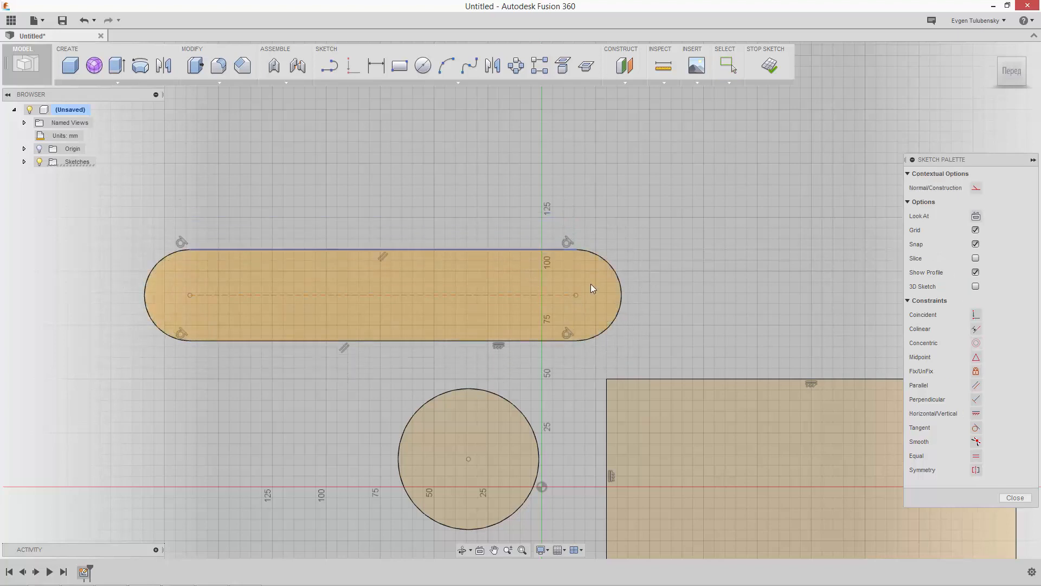
pyautogui.click(578, 291)
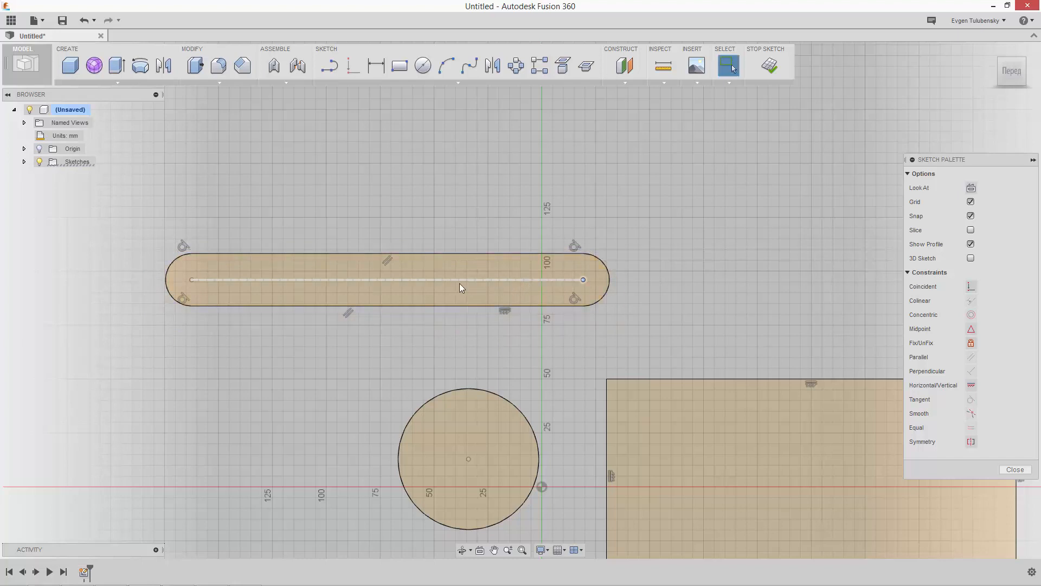
pyautogui.moveTo(193, 280); pyautogui.dragTo(213, 280)
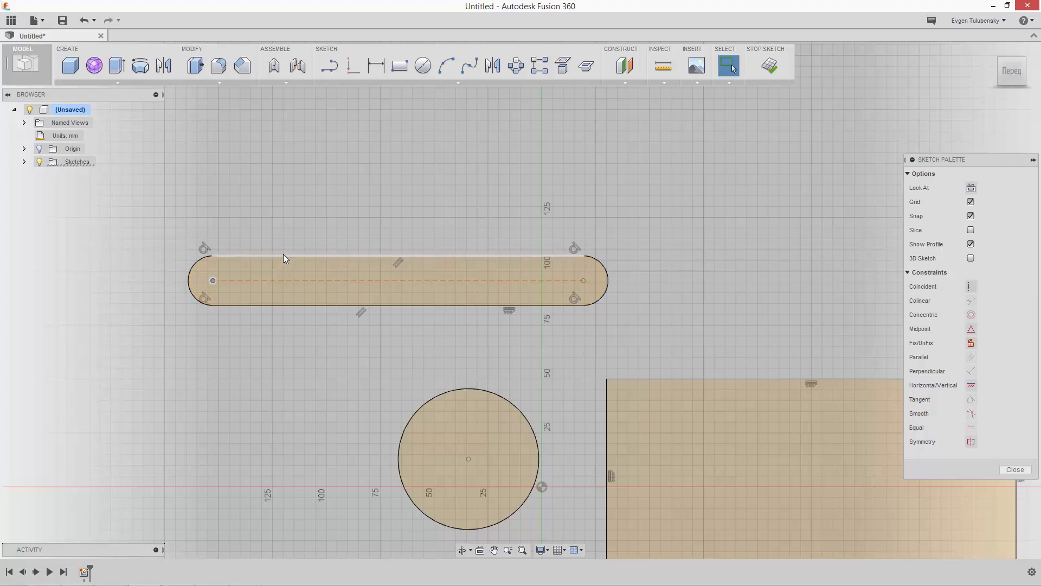
pyautogui.click(440, 140)
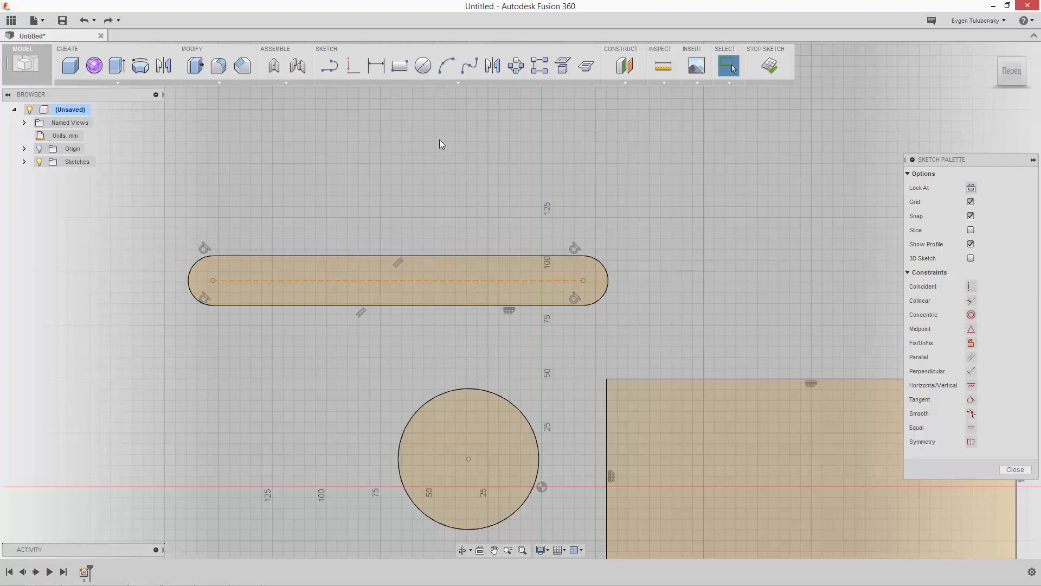
# Step: Add a sketch dimension of 165 mm to the slot's upper straight edge, placed above the slot
pyautogui.click(451, 82)
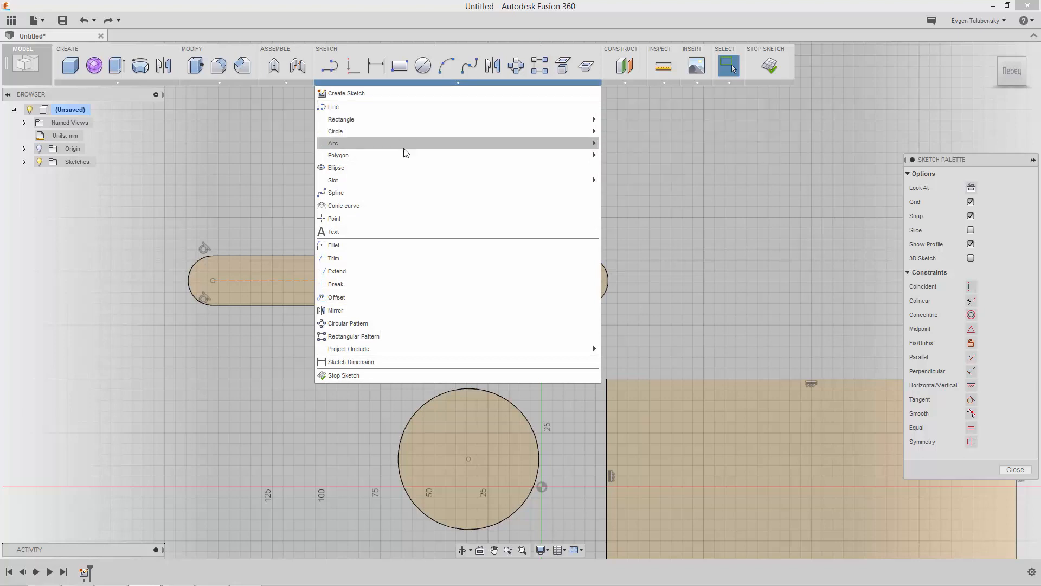
pyautogui.moveTo(404, 161)
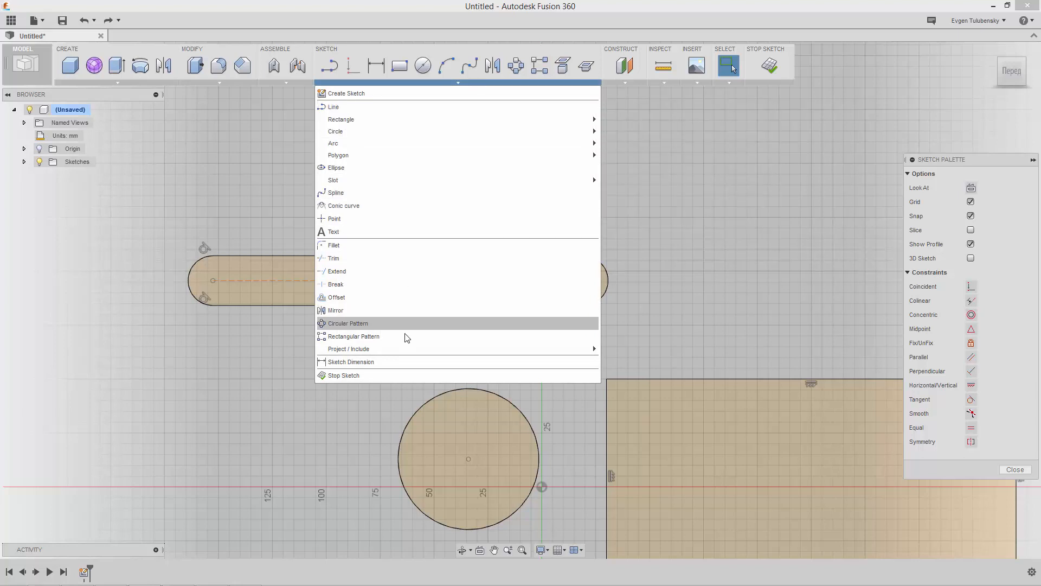
pyautogui.click(408, 362)
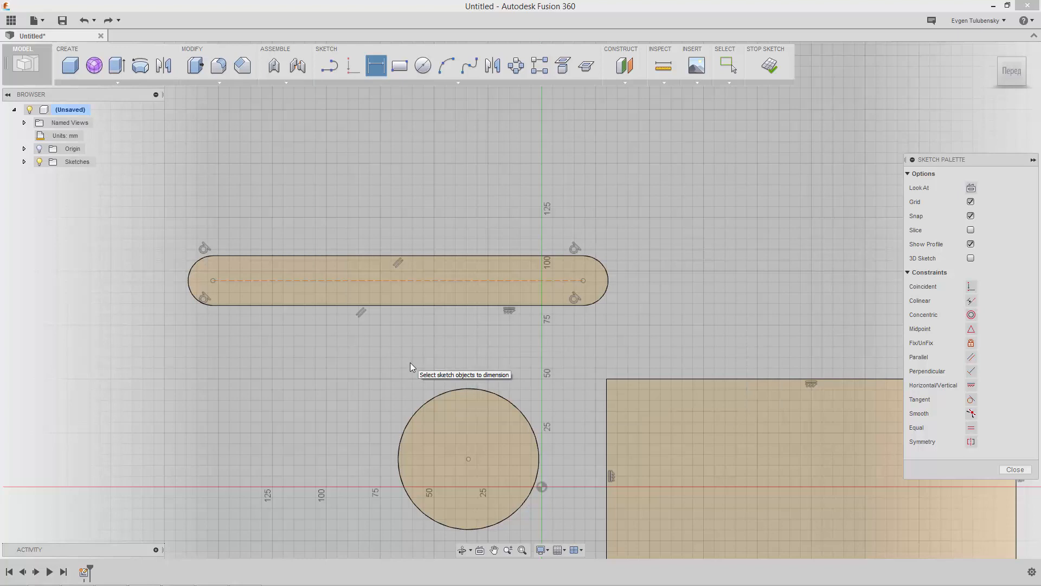
pyautogui.click(357, 255)
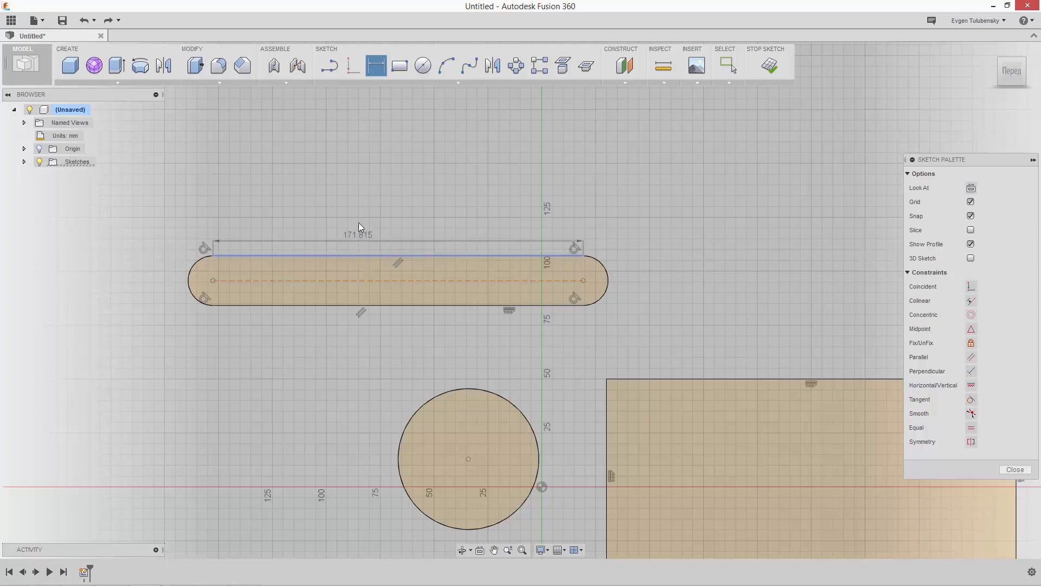
pyautogui.click(399, 193)
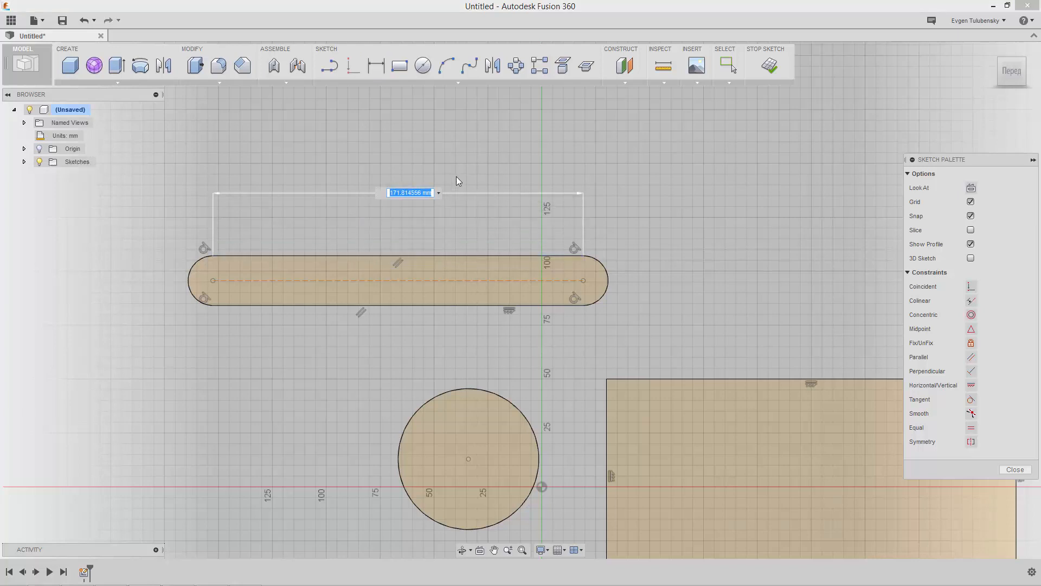
pyautogui.write('175')
pyautogui.press('BackSpace')
pyautogui.press('BackSpace')
pyautogui.write('165')
pyautogui.press('Return')
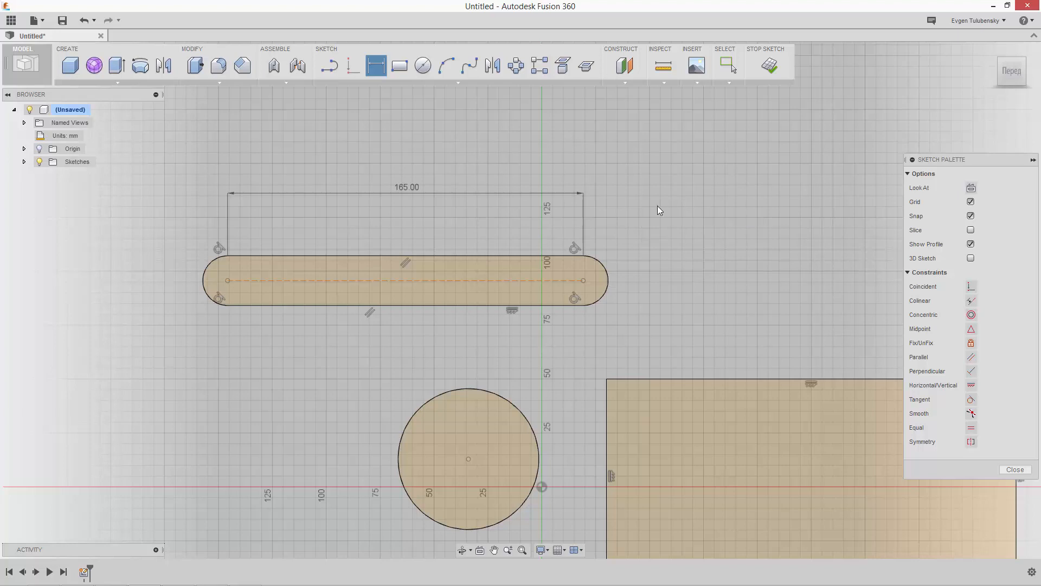
# Step: Add a 15 mm radius dimension to the slot's right end arc, placed above and to the right of the slot
pyautogui.click(605, 264)
pyautogui.click(646, 210)
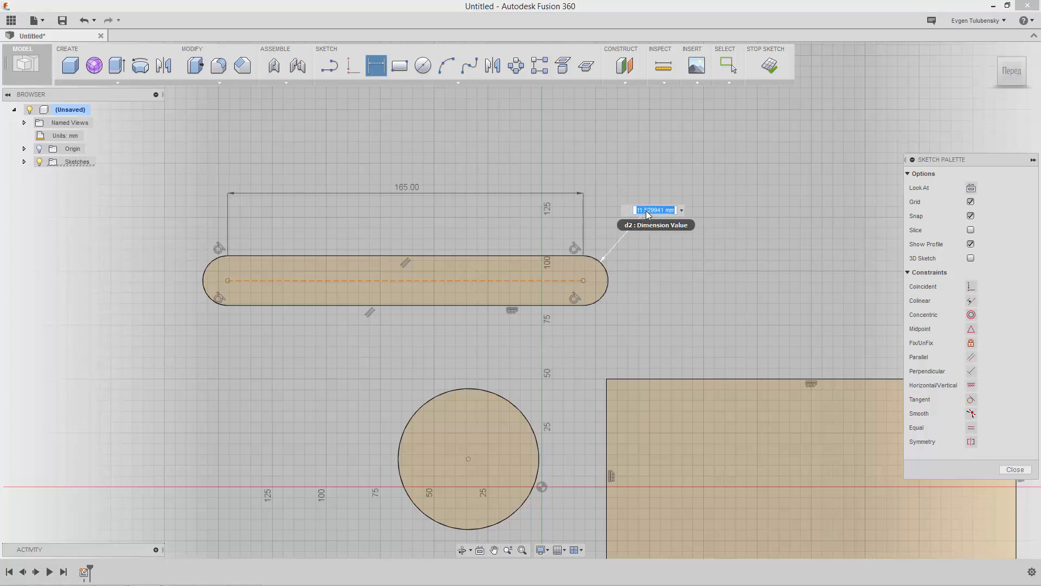
pyautogui.write('15')
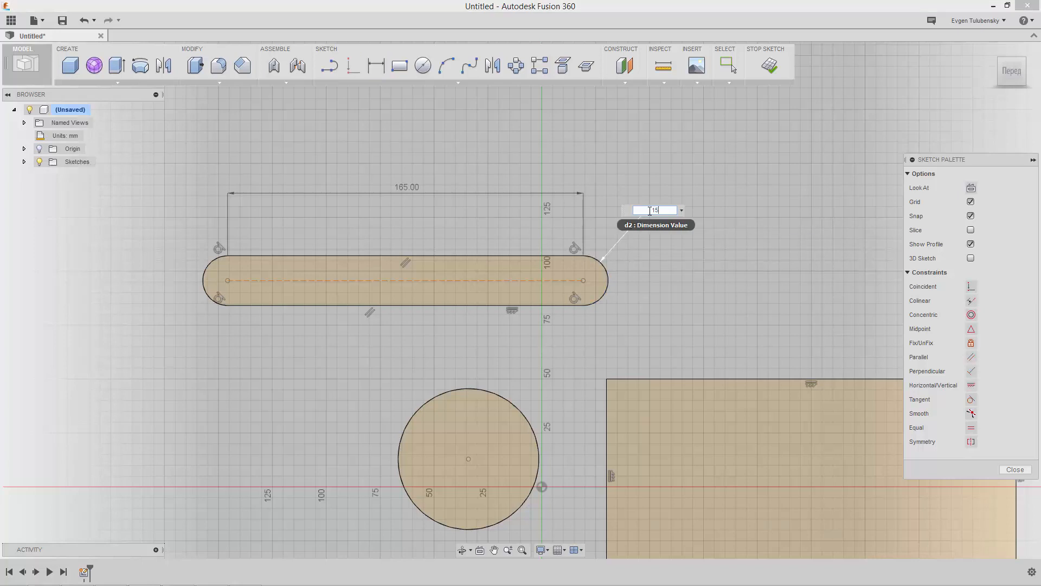
pyautogui.press('Return')
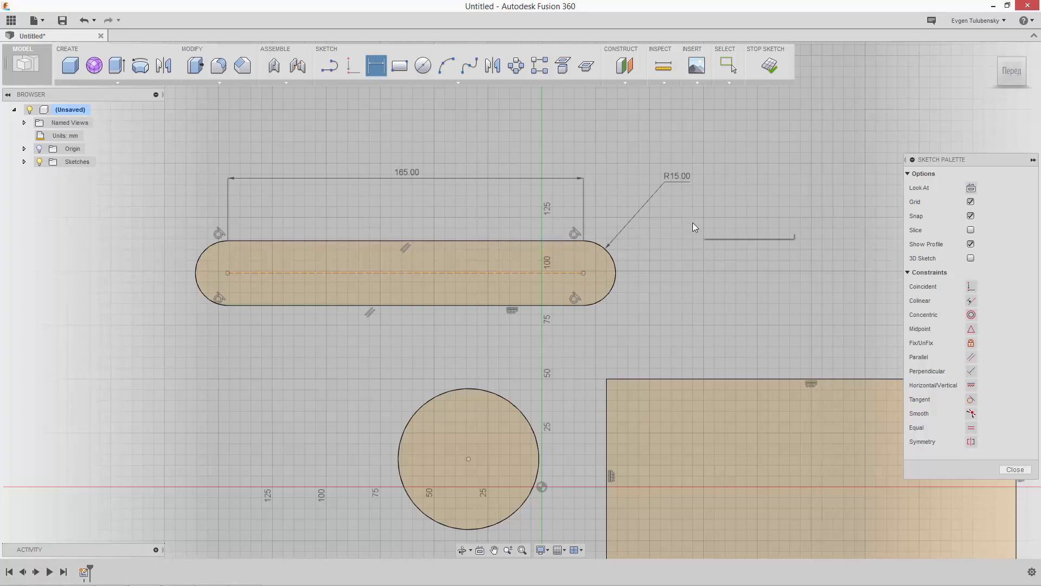
pyautogui.rightClick(694, 223)
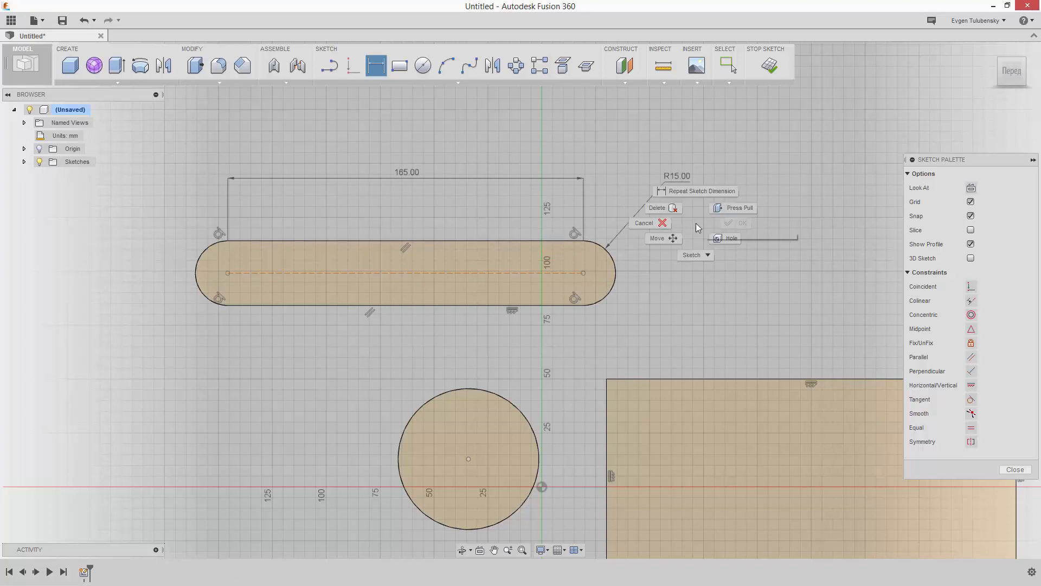
pyautogui.click(661, 223)
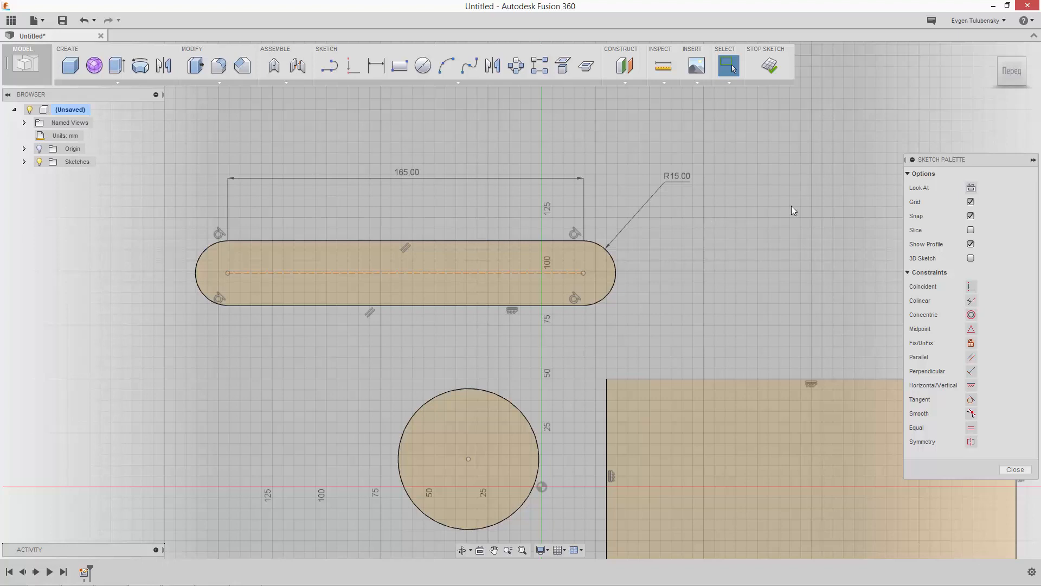
# Step: Sketch a closed four-sided line profile above the rectangle, with slanted left and top edges, a horizontal base and a vertical right edge about 140 mm long
pyautogui.moveTo(792, 206)
pyautogui.mouseDown(button='middle')
pyautogui.moveTo(549, 254)
pyautogui.moveTo(546, 268)
pyautogui.mouseUp(button='middle')
pyautogui.scroll(1, 548, 265)
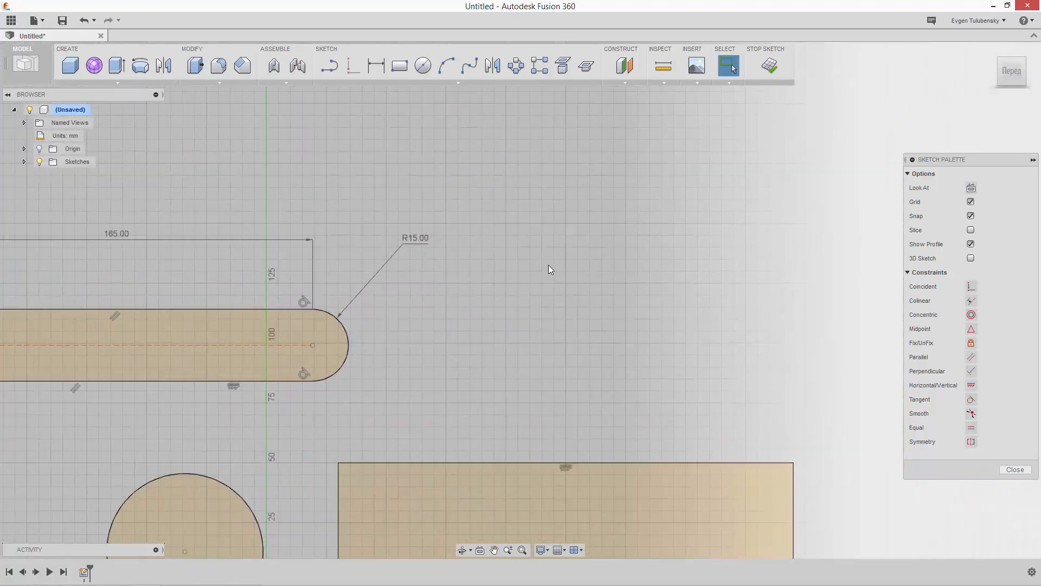
pyautogui.scroll(-4, 549, 263)
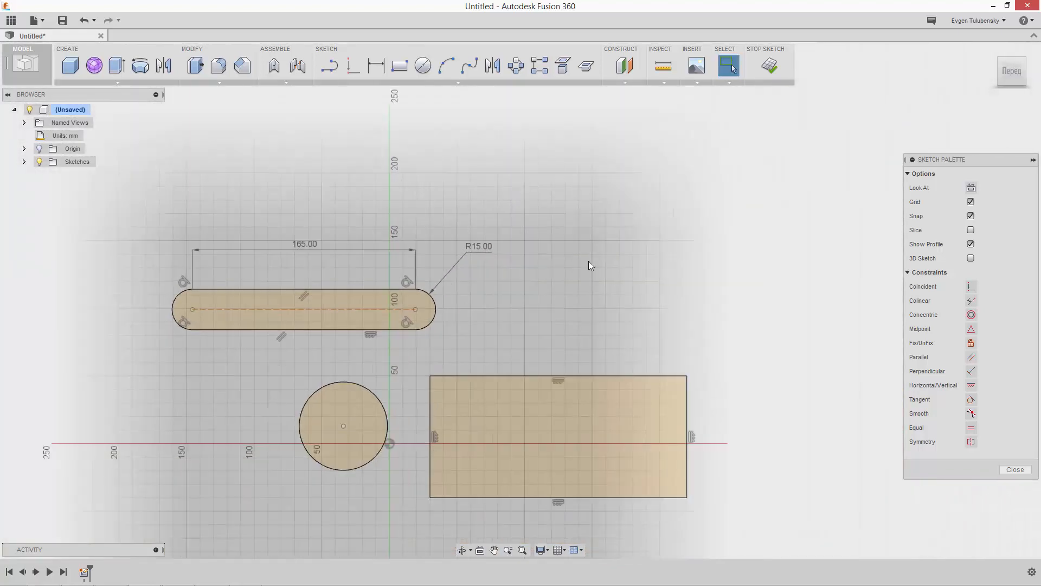
pyautogui.moveTo(590, 265); pyautogui.dragTo(528, 271, button='middle')
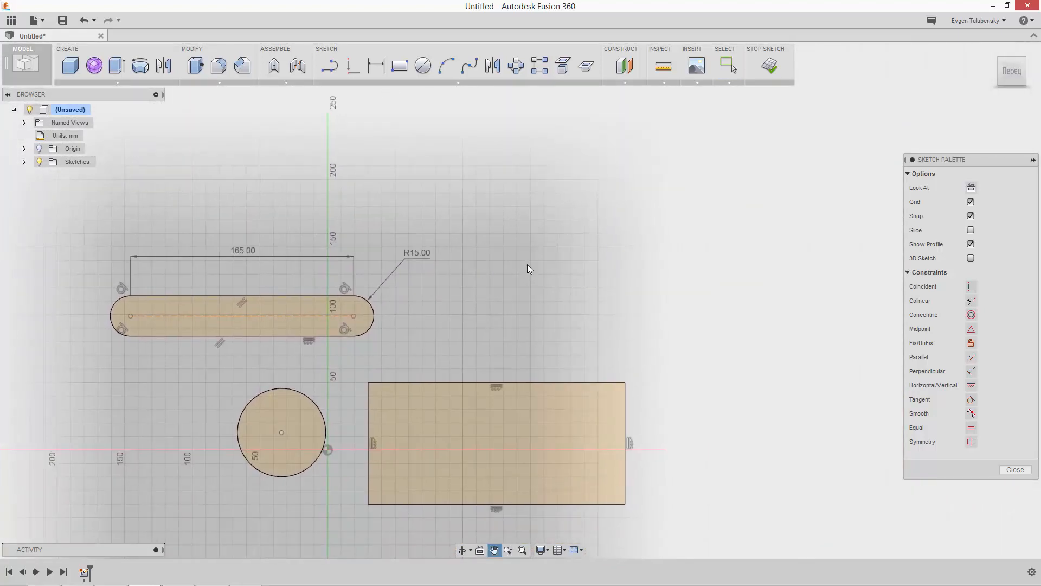
pyautogui.click(429, 84)
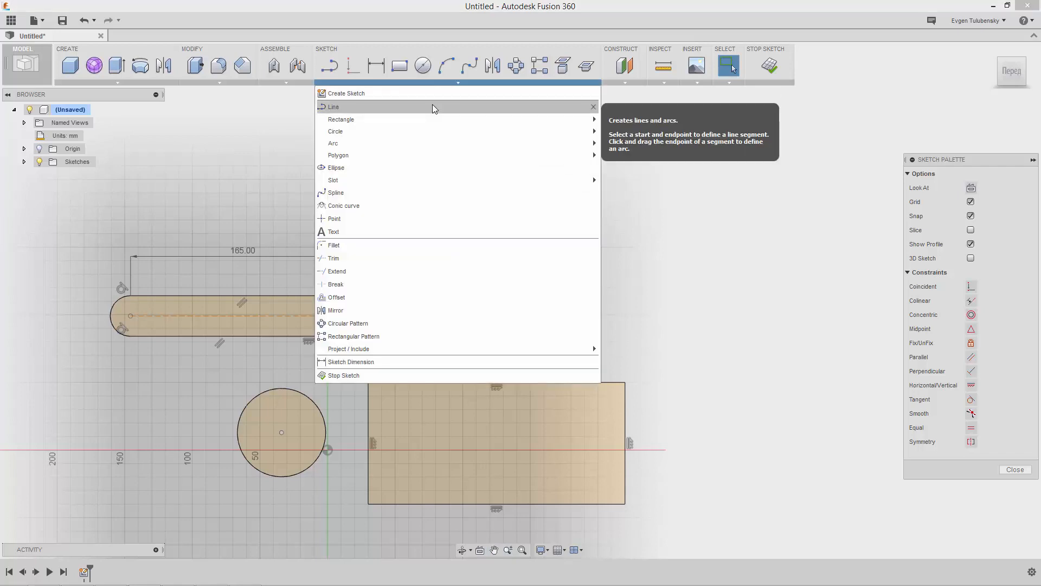
pyautogui.click(432, 108)
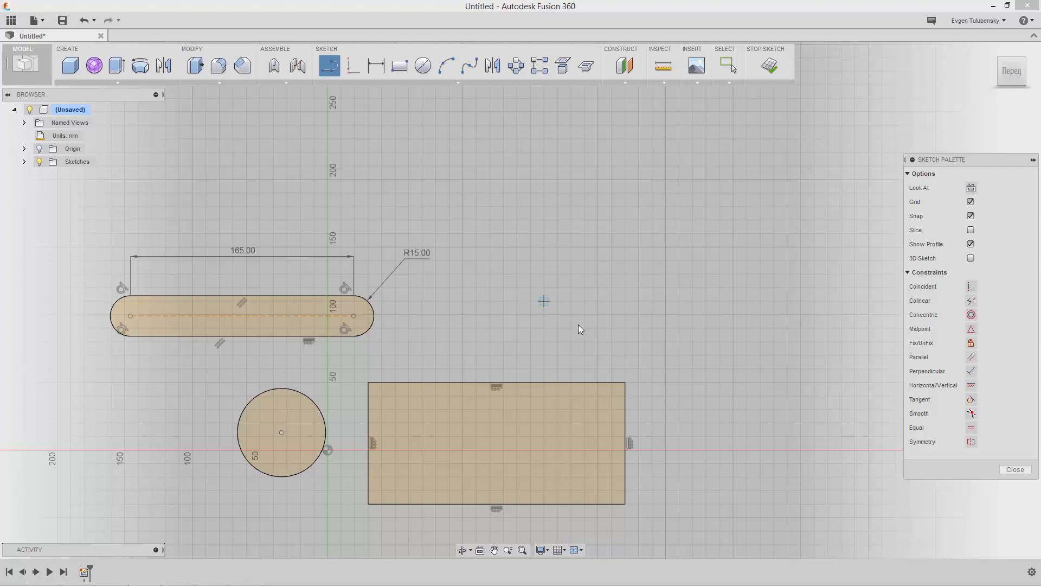
pyautogui.click(463, 207)
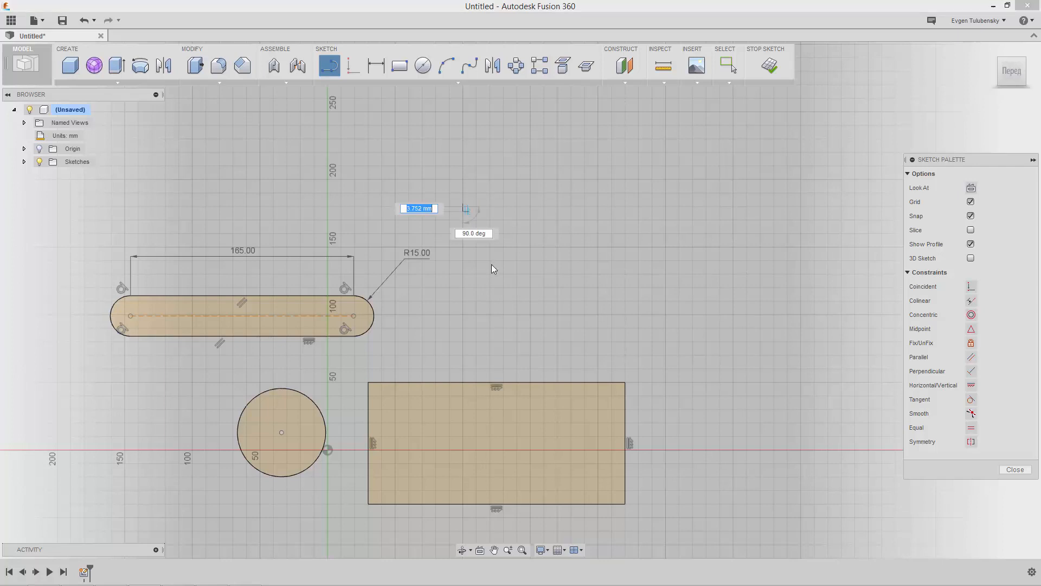
pyautogui.click(544, 340)
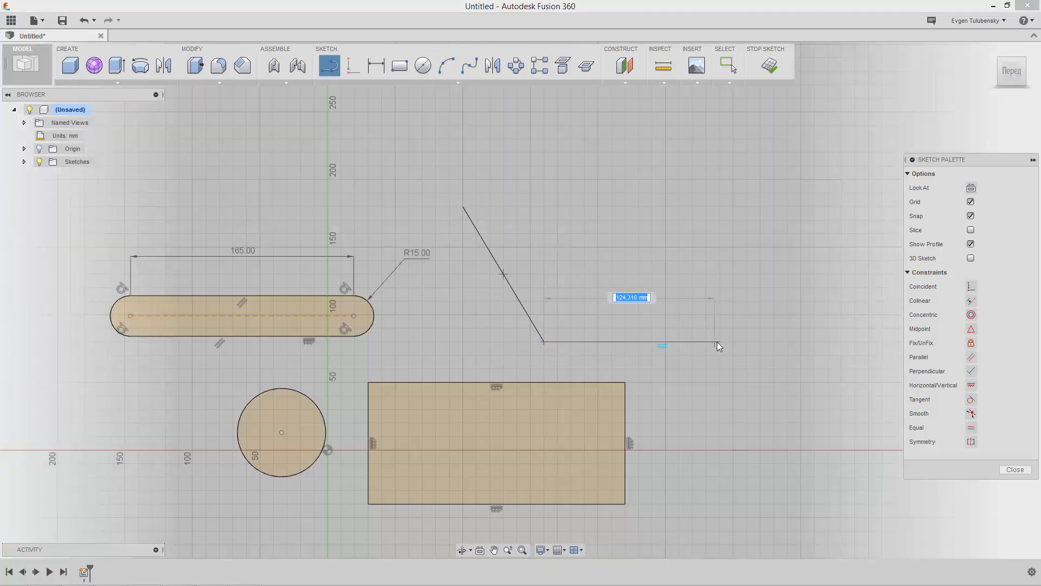
pyautogui.click(717, 342)
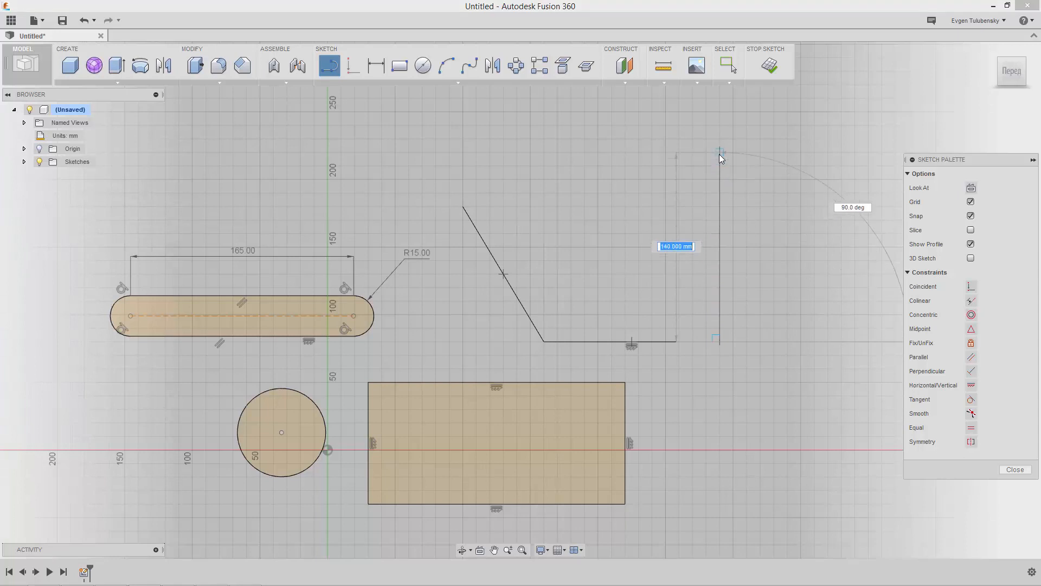
pyautogui.click(719, 154)
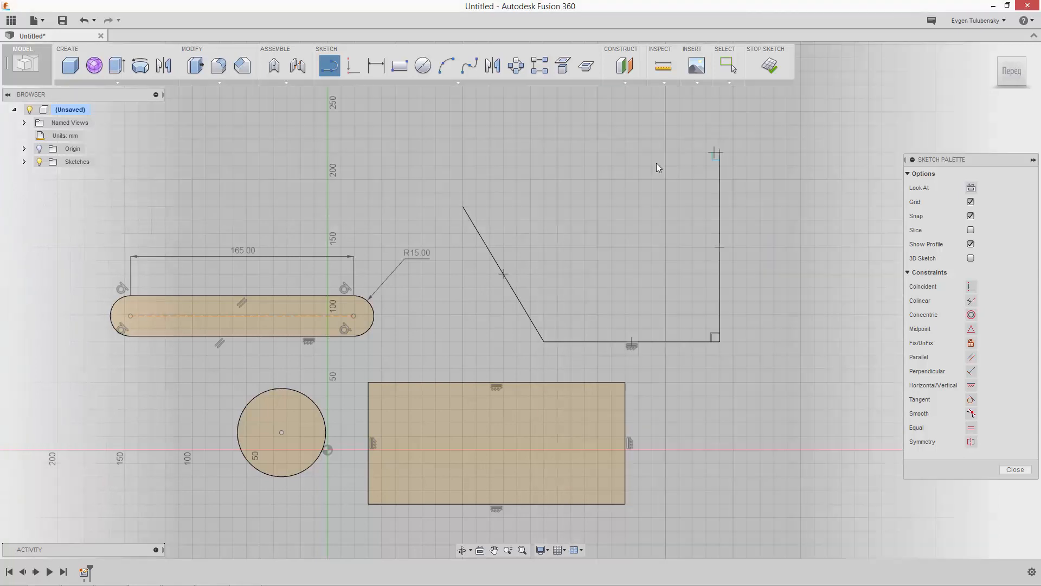
pyautogui.click(465, 206)
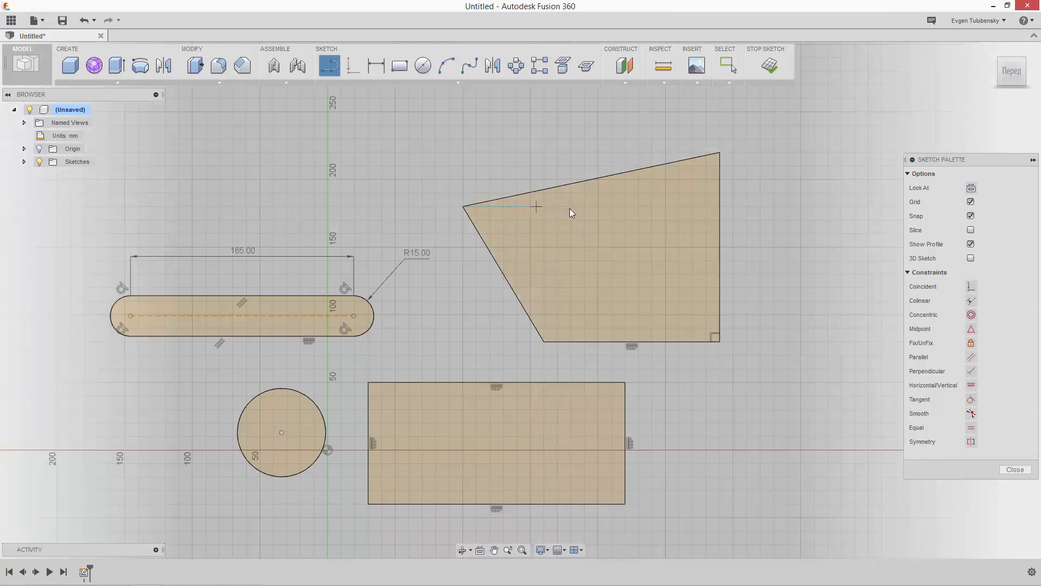
pyautogui.rightClick(570, 209)
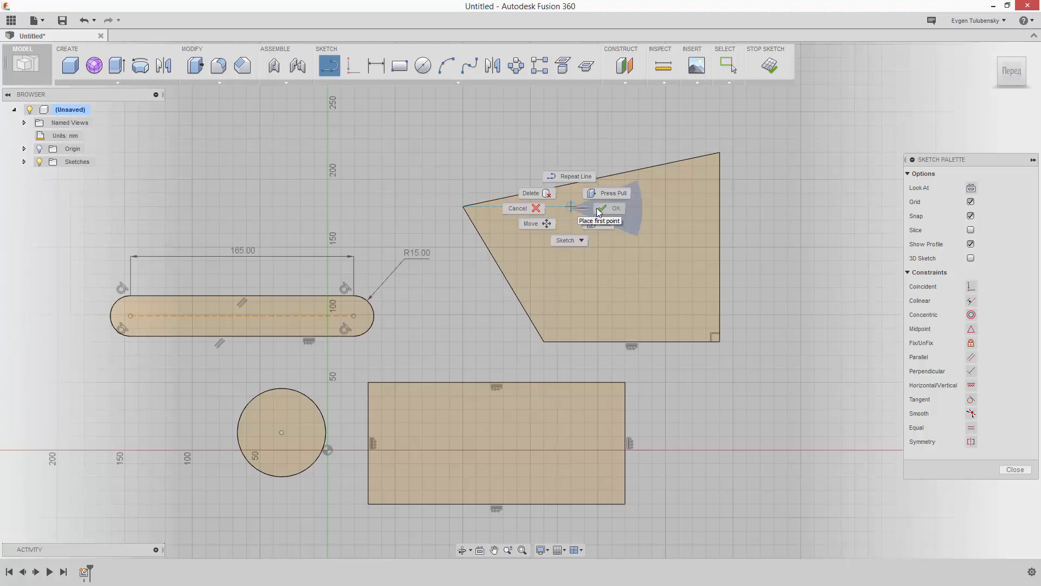
pyautogui.click(598, 212)
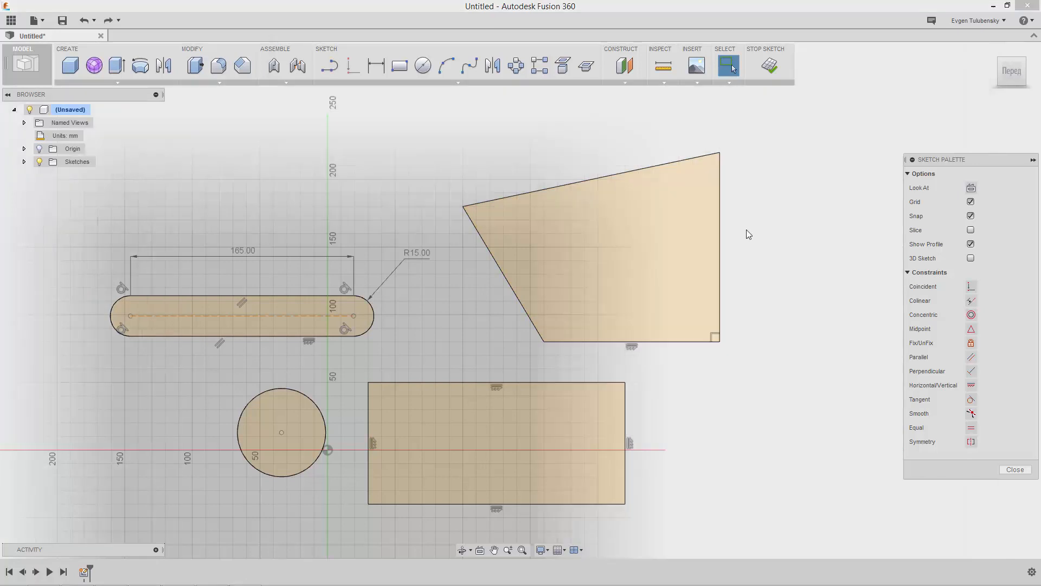
# Step: Apply a Perpendicular constraint between the right edge and the slanted top edge of the four-sided profile
pyautogui.click(721, 242)
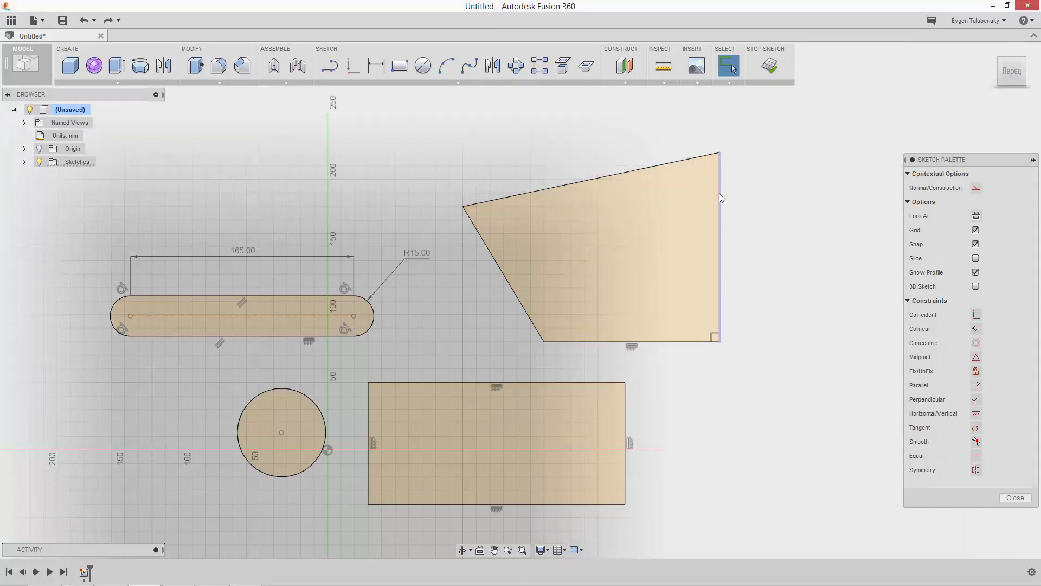
pyautogui.click(692, 159)
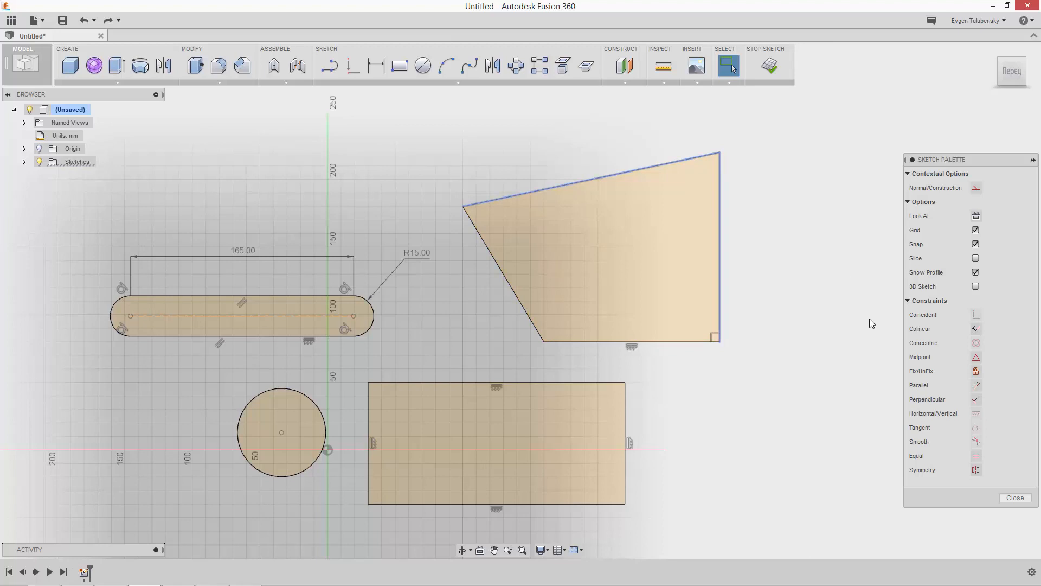
pyautogui.click(976, 401)
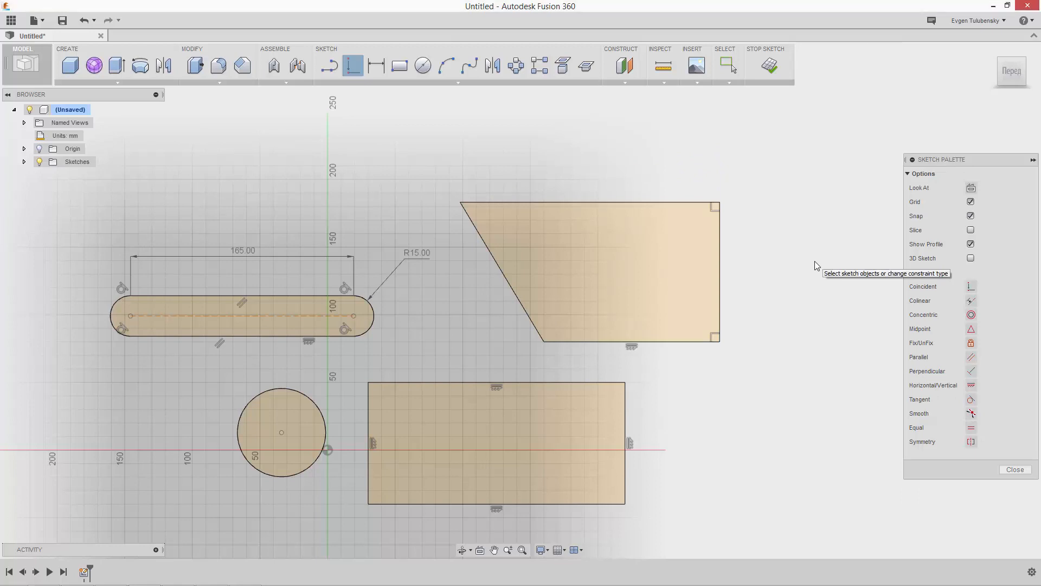
pyautogui.press('Escape')
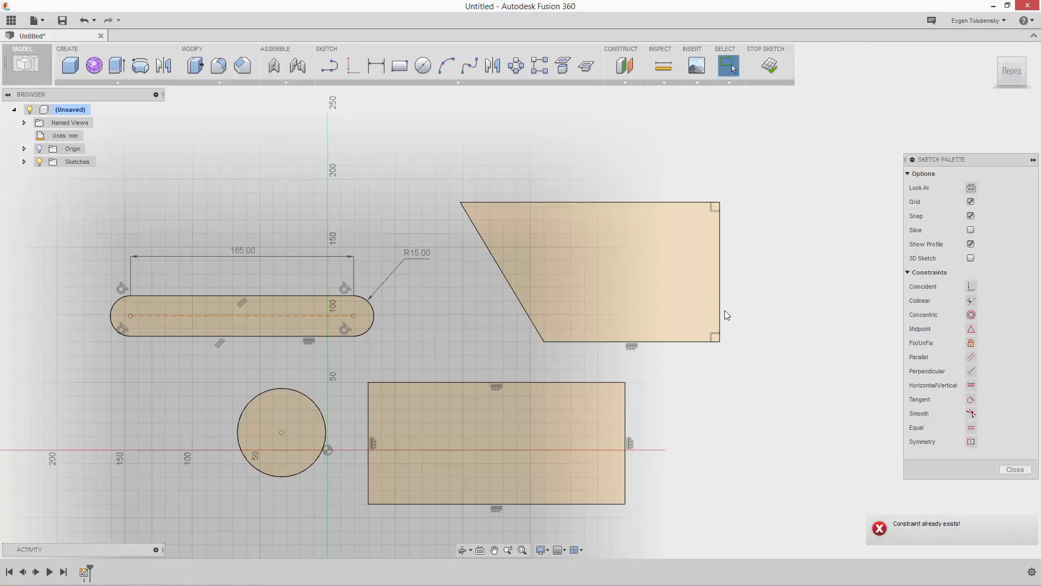
# Step: Apply an Equal constraint between the right edge and the bottom edge of the four-sided profile
pyautogui.click(720, 308)
pyautogui.click(700, 340)
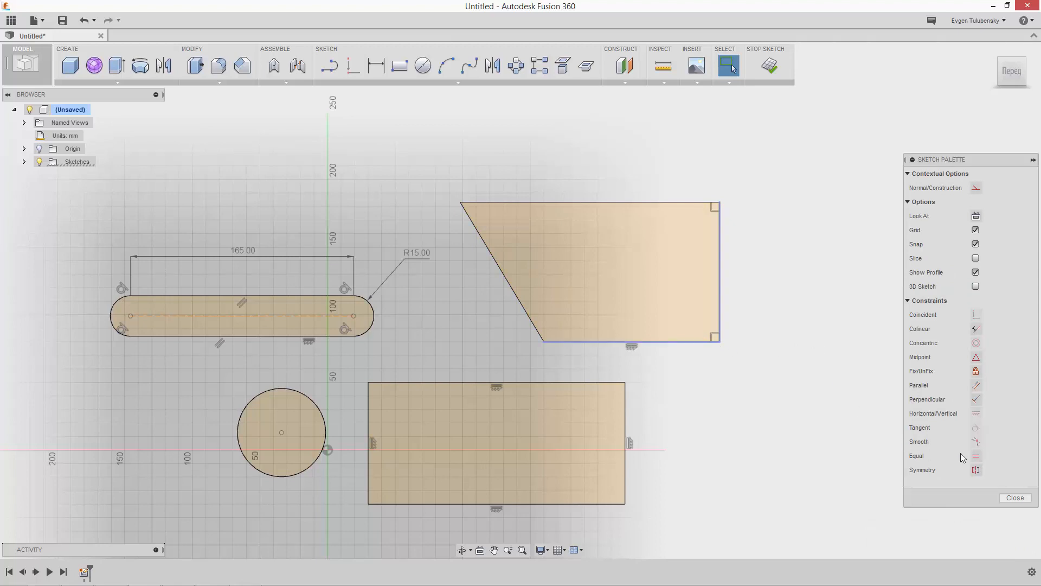
pyautogui.click(976, 456)
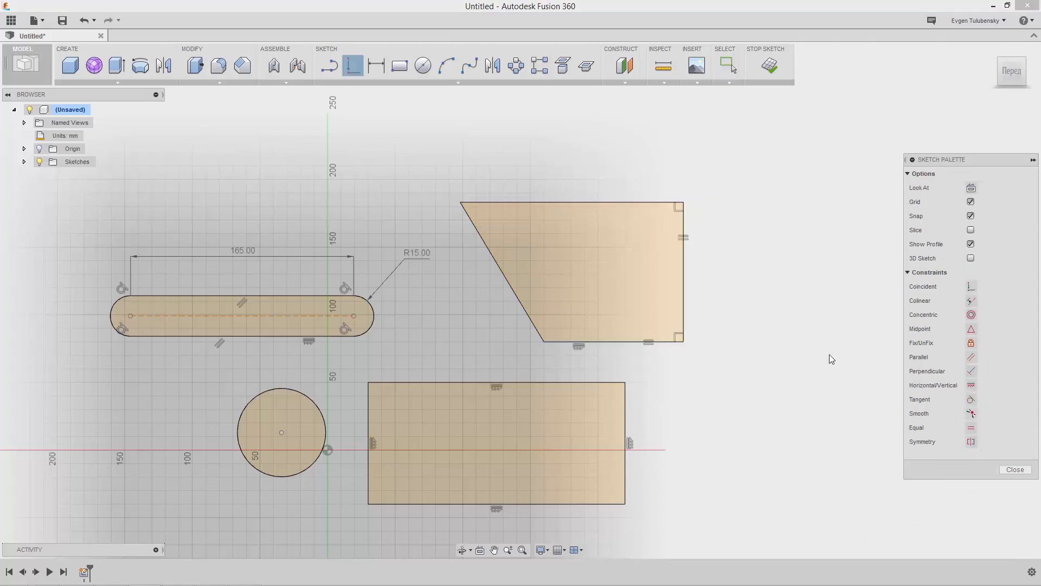
pyautogui.moveTo(771, 282); pyautogui.dragTo(788, 283, button='right')
pyautogui.rightClick(779, 278)
pyautogui.click(779, 279)
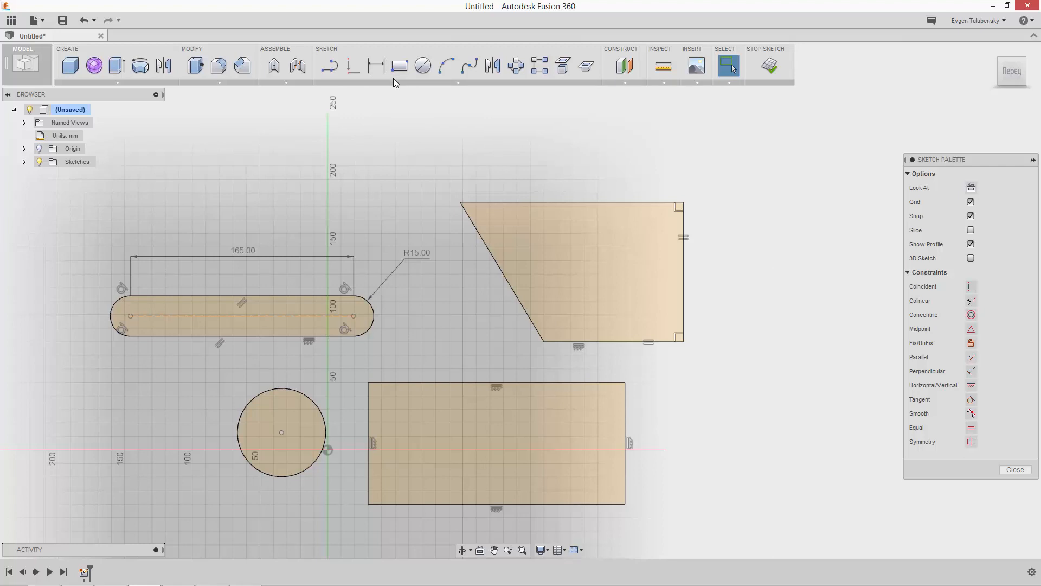
# Step: Add a 100 mm sketch dimension to the right edge of the four-sided profile, placed to its right
pyautogui.click(381, 71)
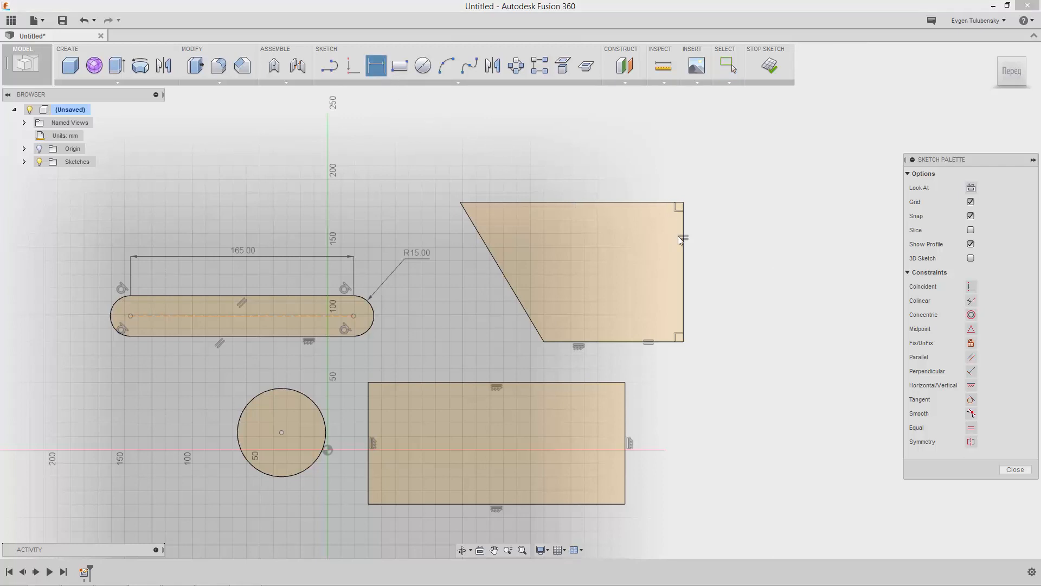
pyautogui.click(696, 264)
pyautogui.click(744, 261)
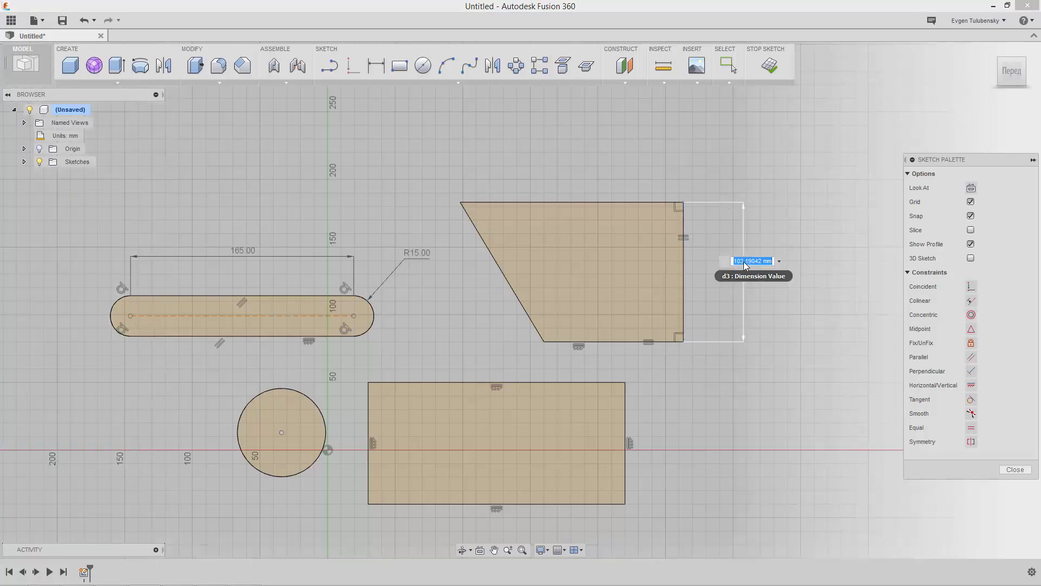
pyautogui.write('100')
pyautogui.press('Return')
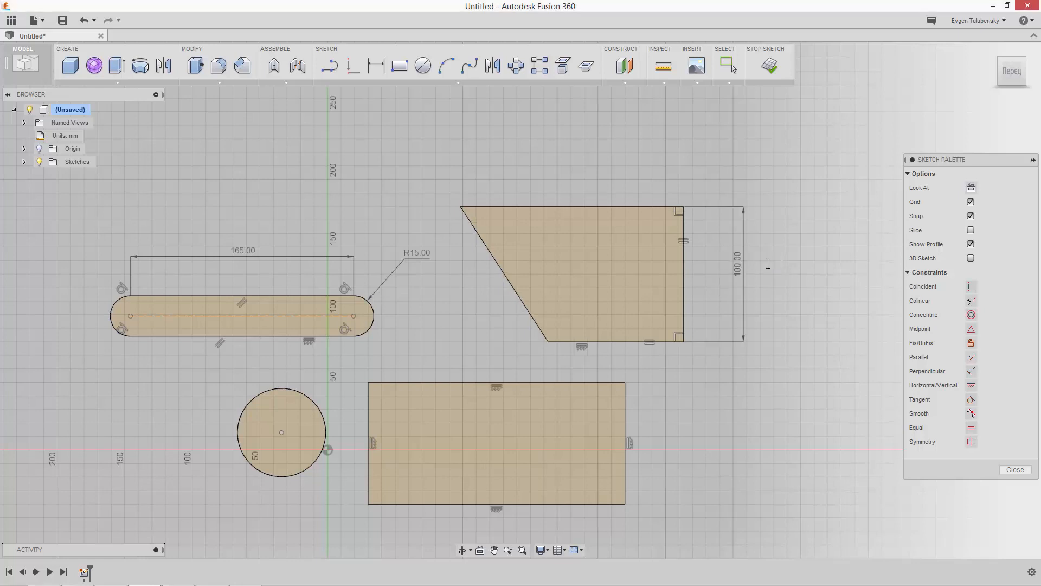
pyautogui.rightClick(776, 255)
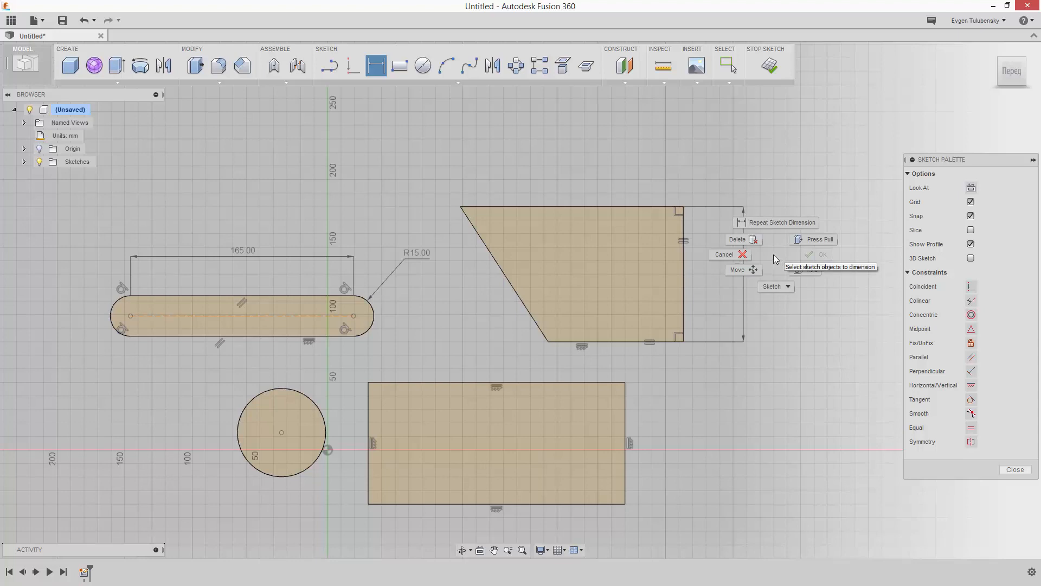
pyautogui.click(756, 255)
# Step: Dimension the profile's top edge with the expression d3+50, placing the dimension above the edge
pyautogui.scroll(2, 696, 243)
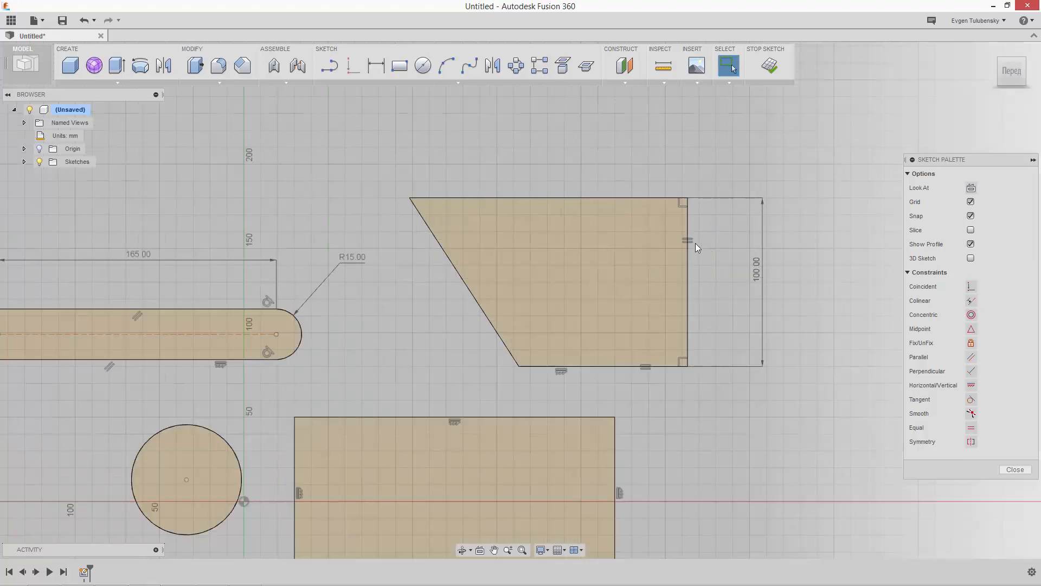
pyautogui.click(373, 69)
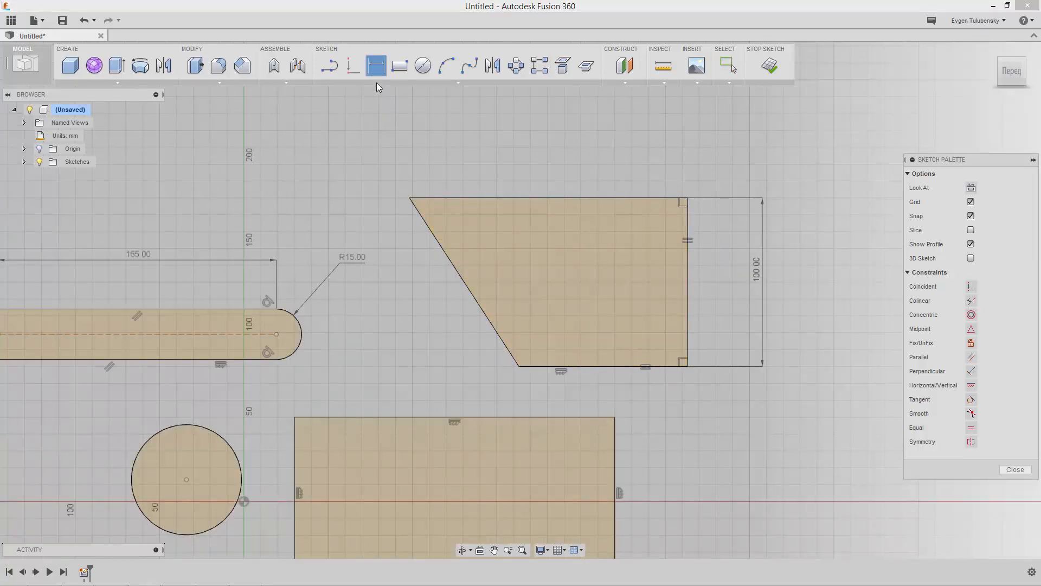
pyautogui.click(507, 199)
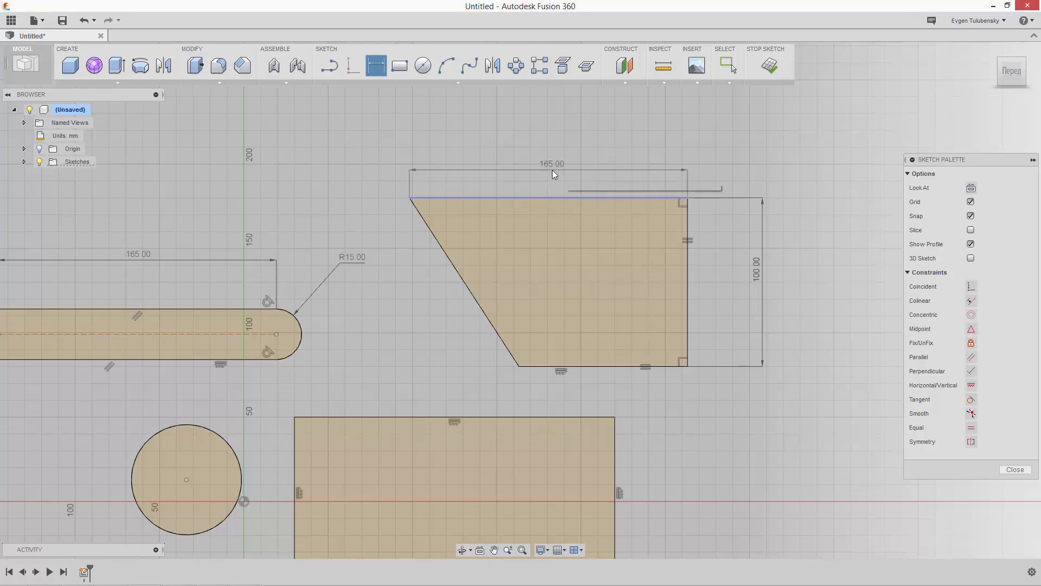
pyautogui.click(552, 171)
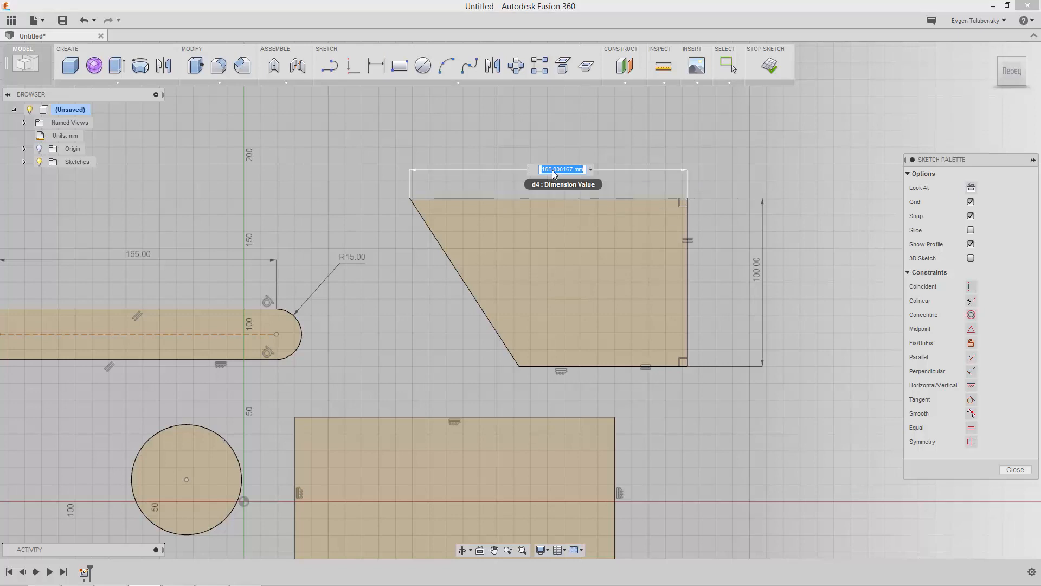
pyautogui.press('BackSpace')
pyautogui.write('d3+50')
pyautogui.press('Return')
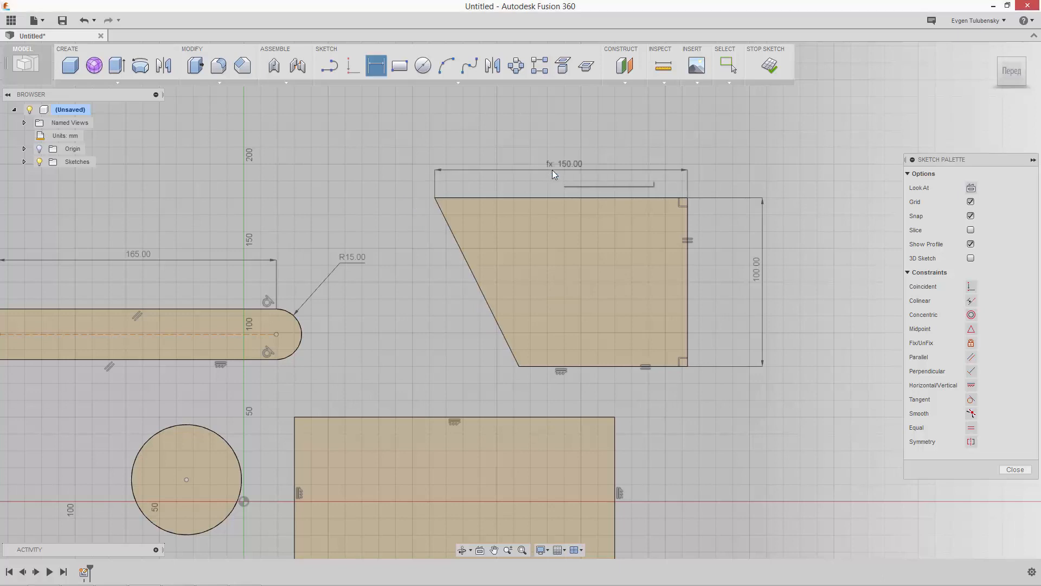
pyautogui.rightClick(741, 181)
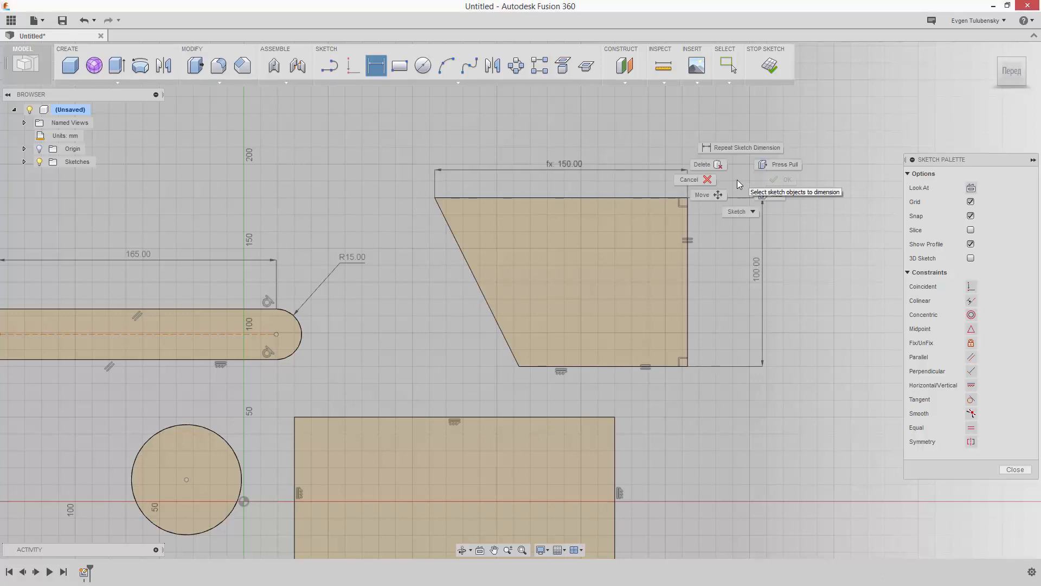
pyautogui.click(712, 181)
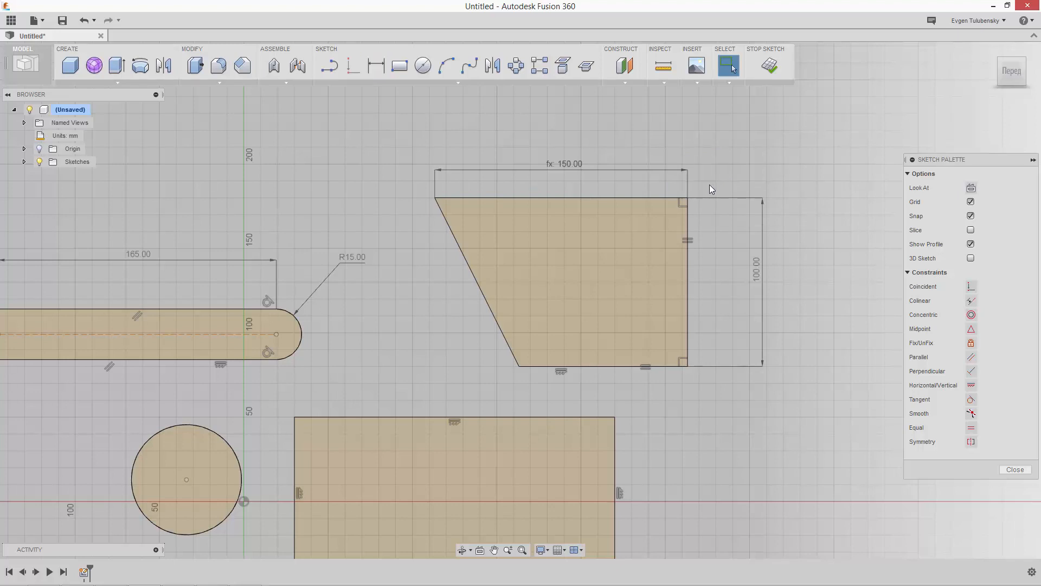
# Step: Set the right edge dimension of the four-sided profile to 140 mm
pyautogui.doubleClick(757, 267)
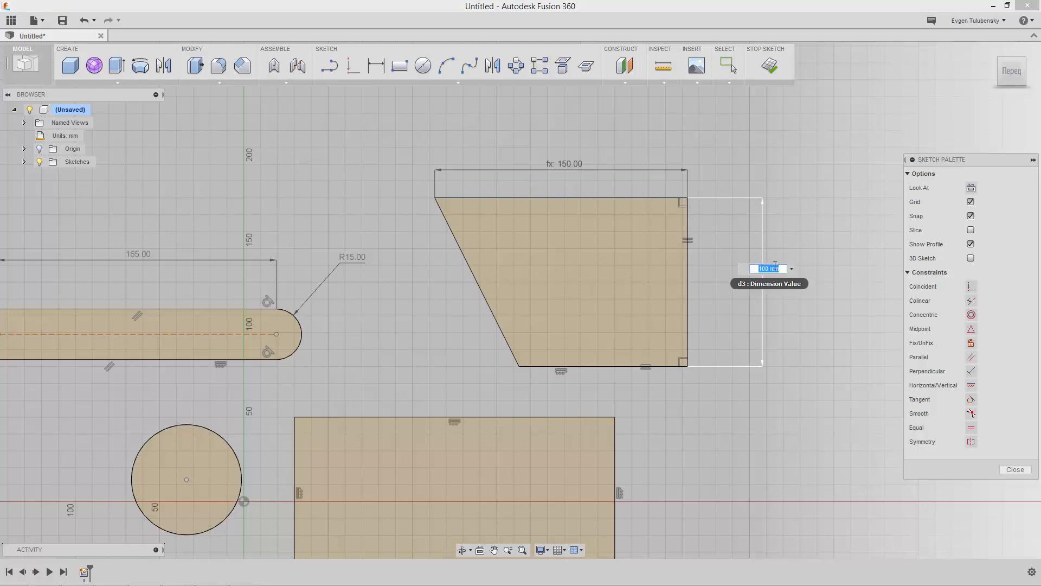
pyautogui.write('140')
pyautogui.press('Return')
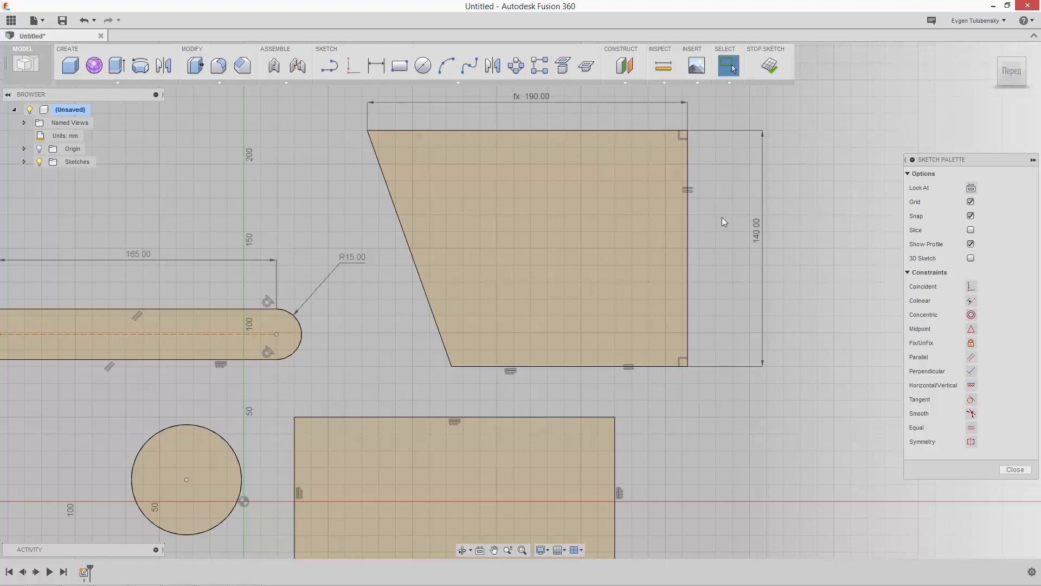
# Step: Select all the sketch geometry, including the slot, circle, rectangle and four-sided profile with their dimensions, and delete it
pyautogui.scroll(-5, 721, 217)
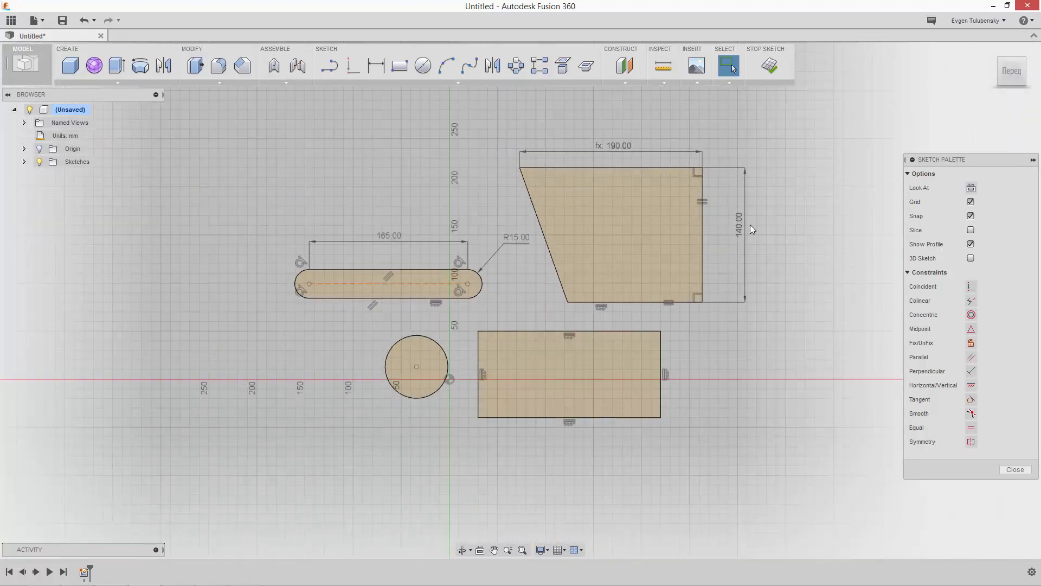
pyautogui.moveTo(790, 126)
pyautogui.mouseDown()
pyautogui.moveTo(599, 282)
pyautogui.moveTo(235, 480)
pyautogui.mouseUp()
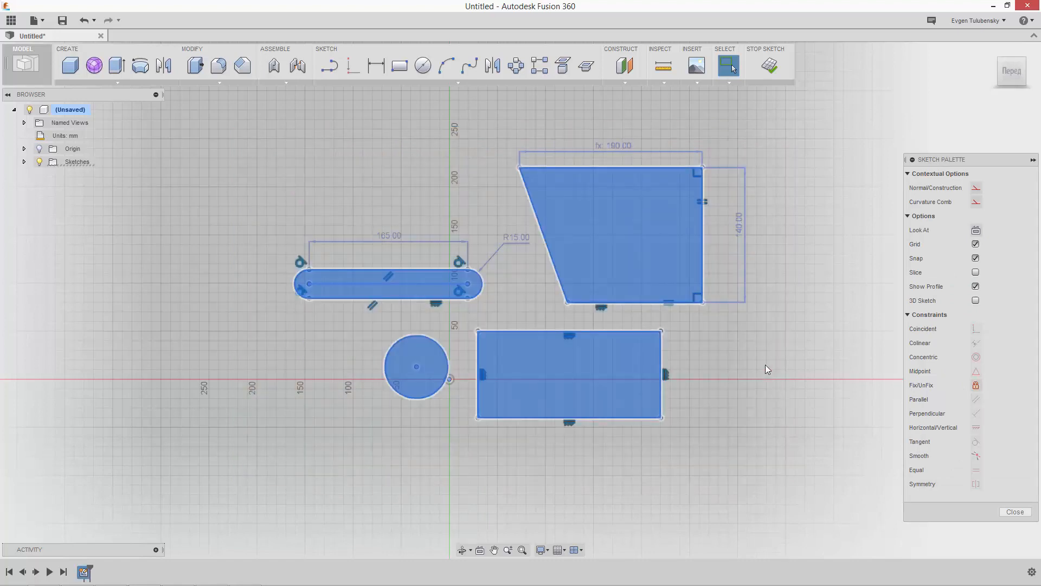
pyautogui.press('Delete')
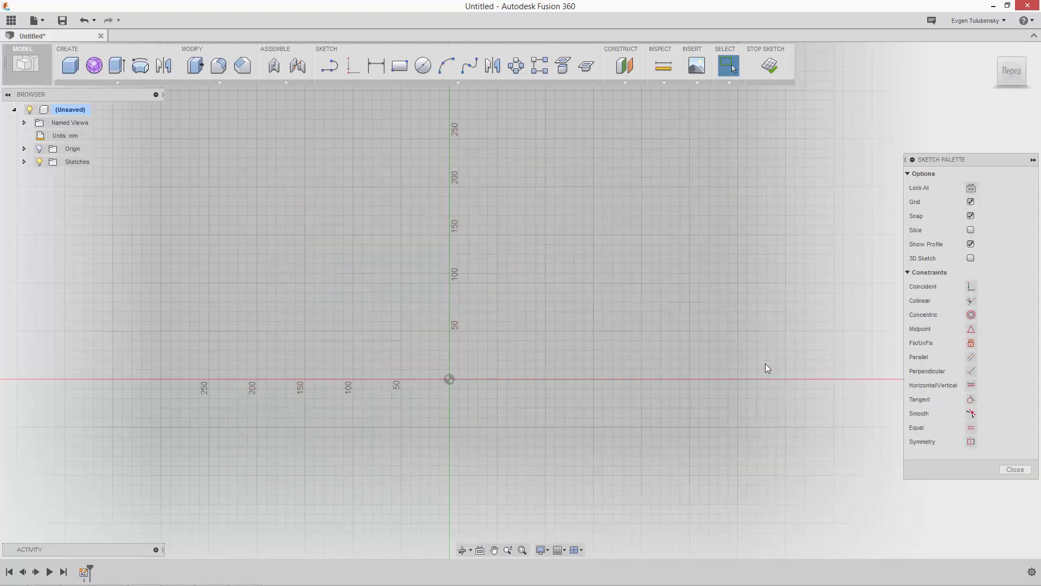
pyautogui.rightClick(584, 272)
pyautogui.press('Escape')
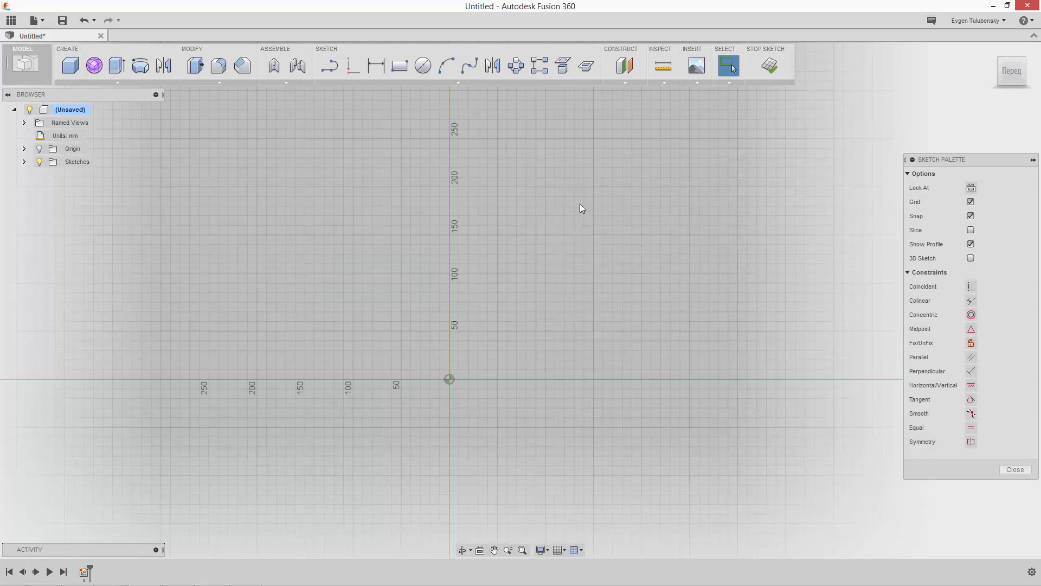